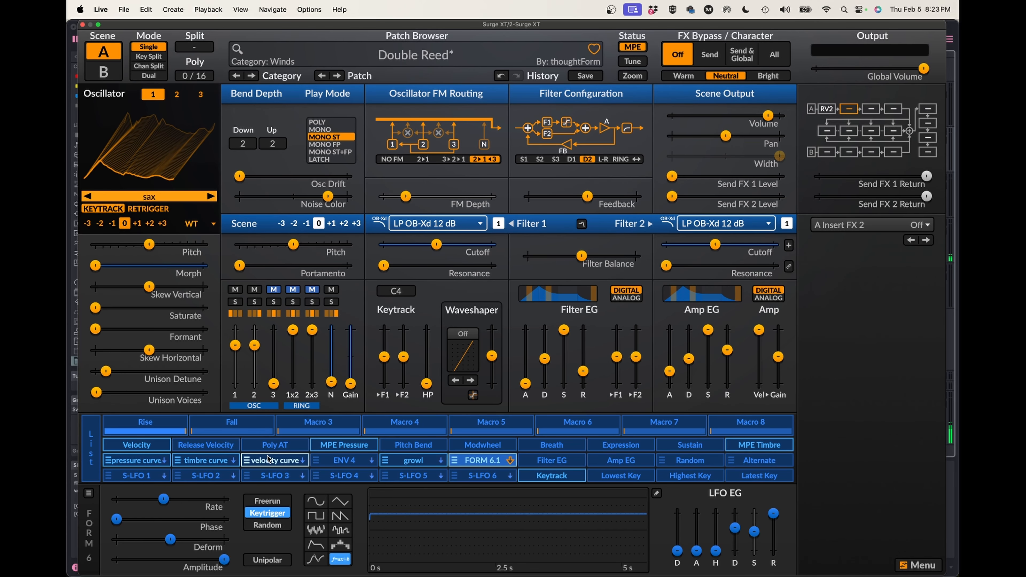
Switch to Safari, open the Surge XT nightly builds page from the downloads page, and read its recent changes and caveats.
left_click(273, 551)
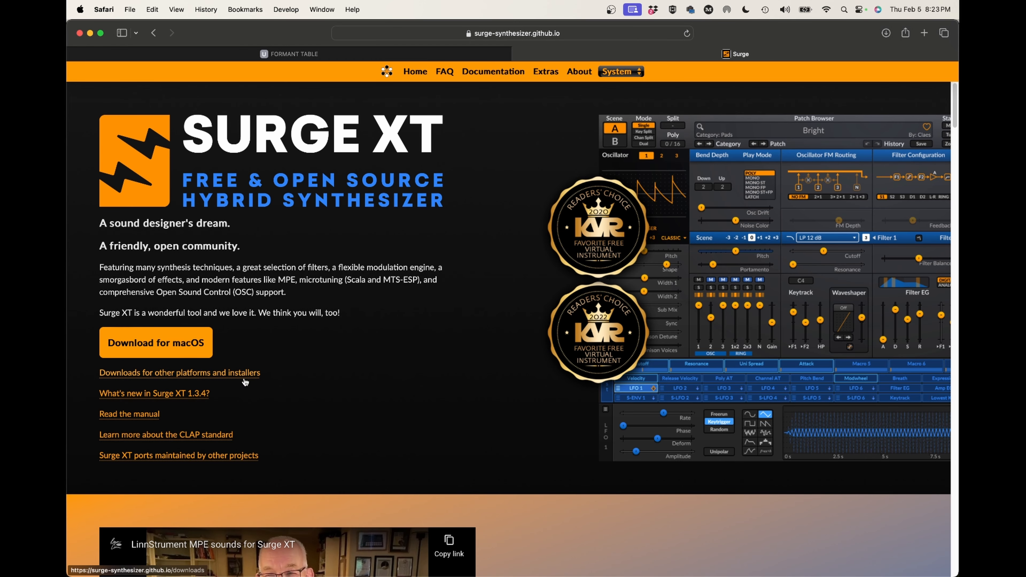
scroll(244, 378, "down", 5)
scroll(244, 378, "up", 5)
left_click(134, 376)
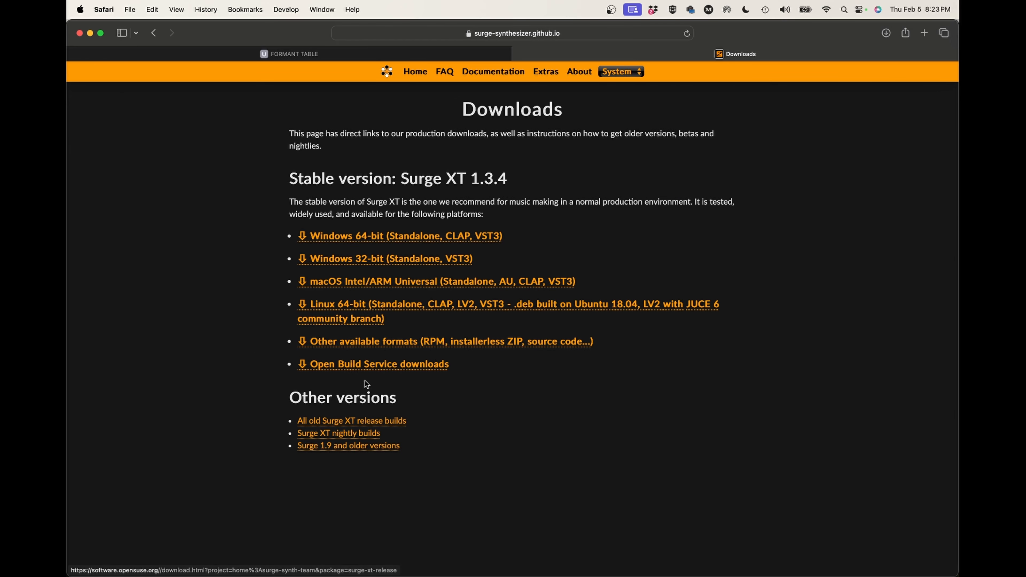
left_click(339, 435)
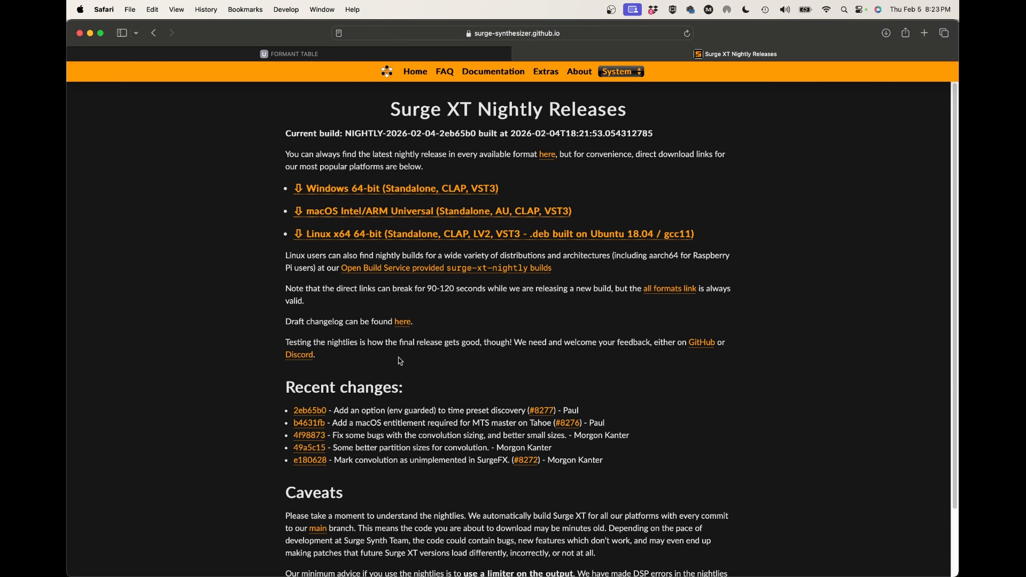
scroll(400, 361, "down", 4)
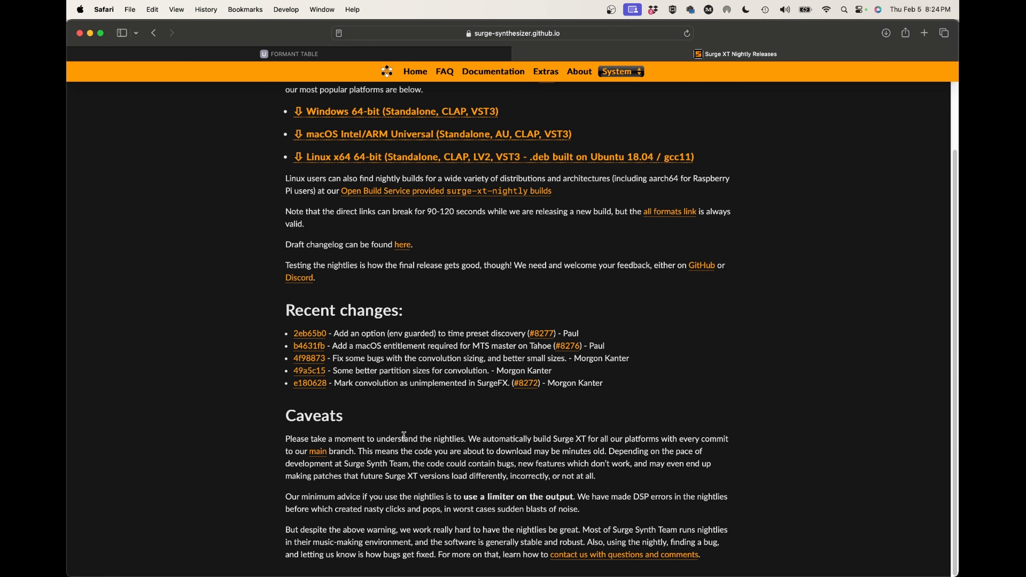
scroll(360, 355, "up", 4)
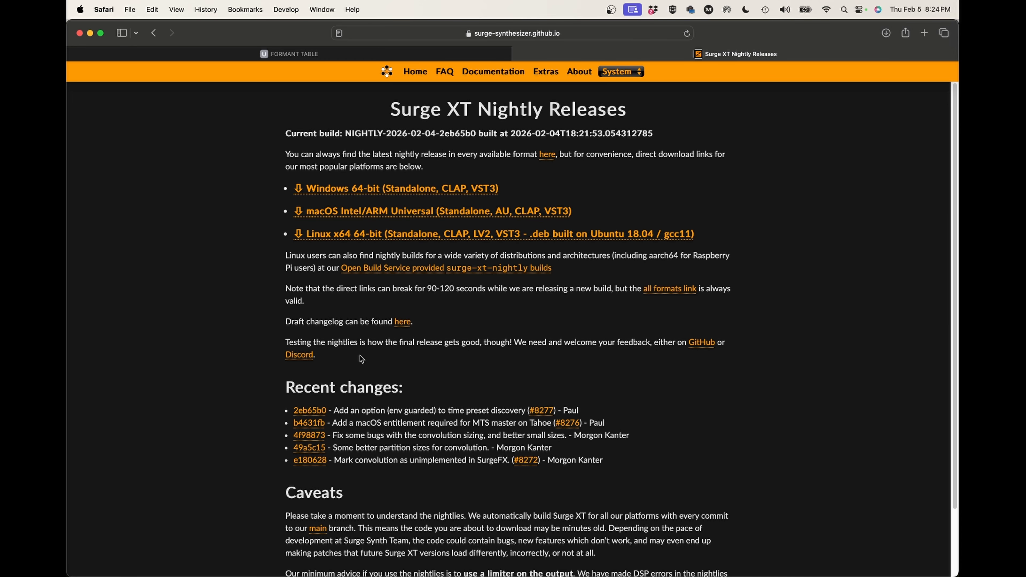
scroll(360, 355, "down", 4)
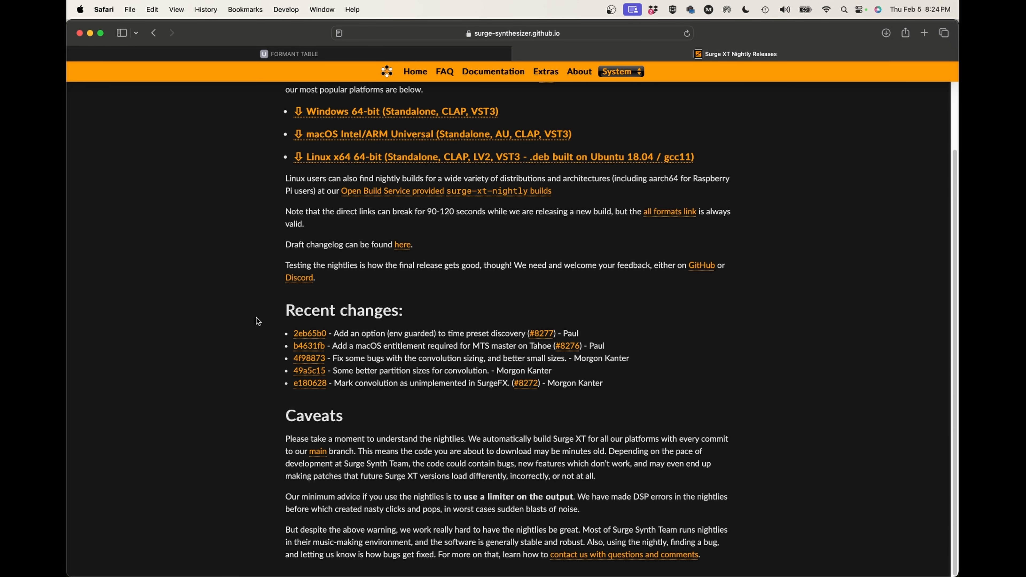
scroll(262, 394, "up", 3)
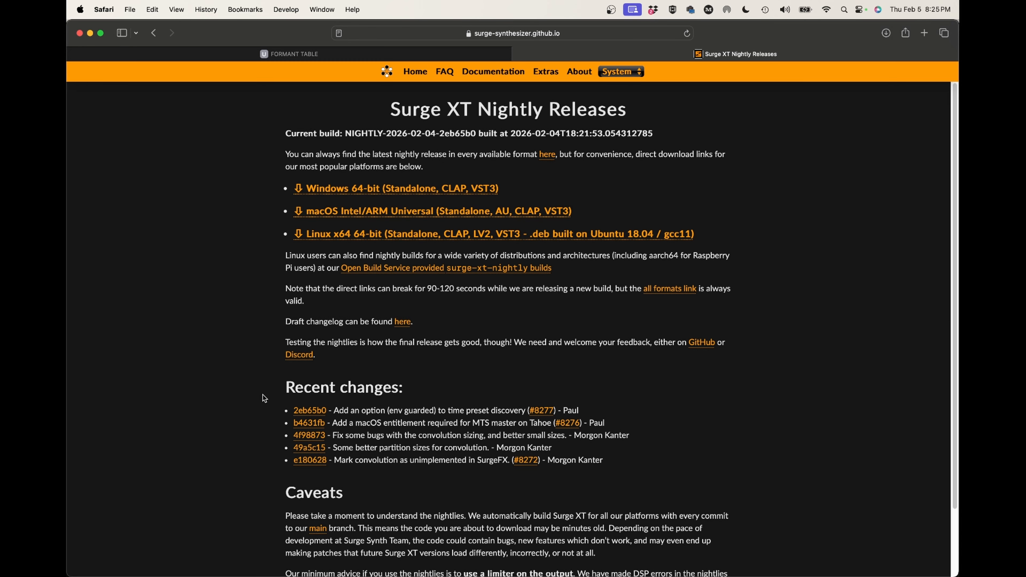
Return to Surge XT in Live and load the Convolution effect's Init (Dry) preset into A Insert FX 2.
mouse_move(405, 560)
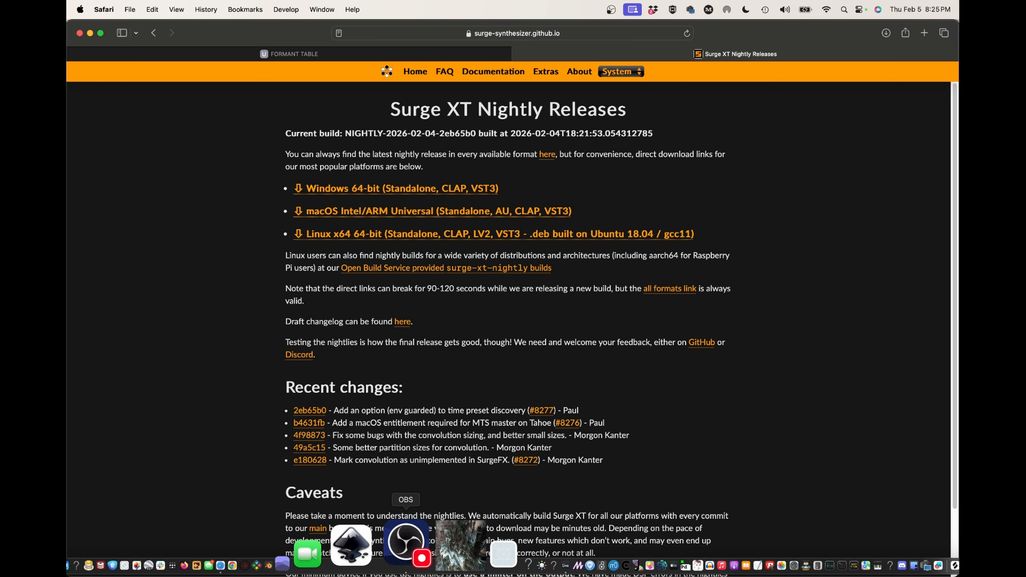
left_click(460, 552)
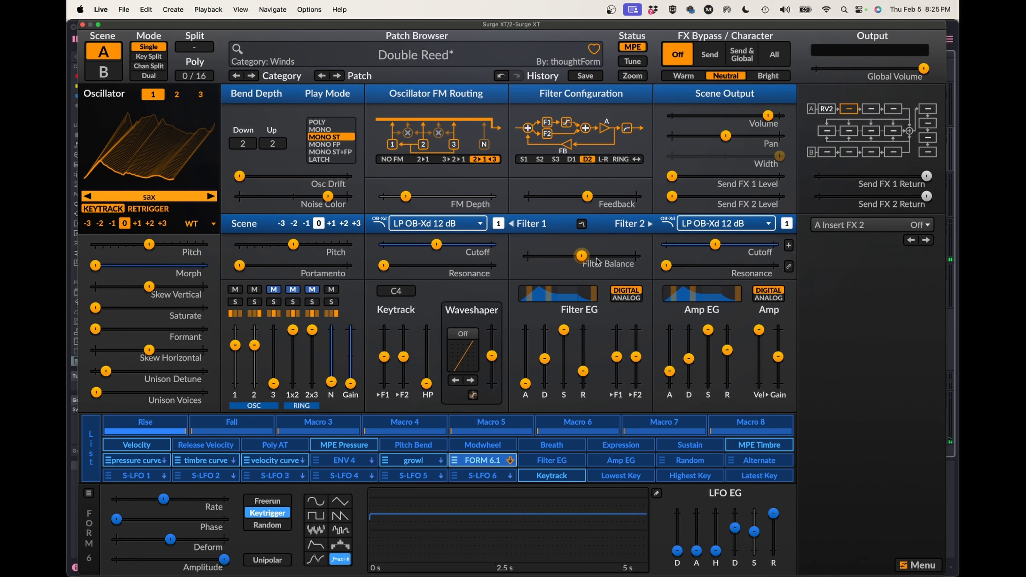
mouse_move(599, 261)
mouse_move(614, 192)
mouse_move(315, 197)
left_click(836, 228)
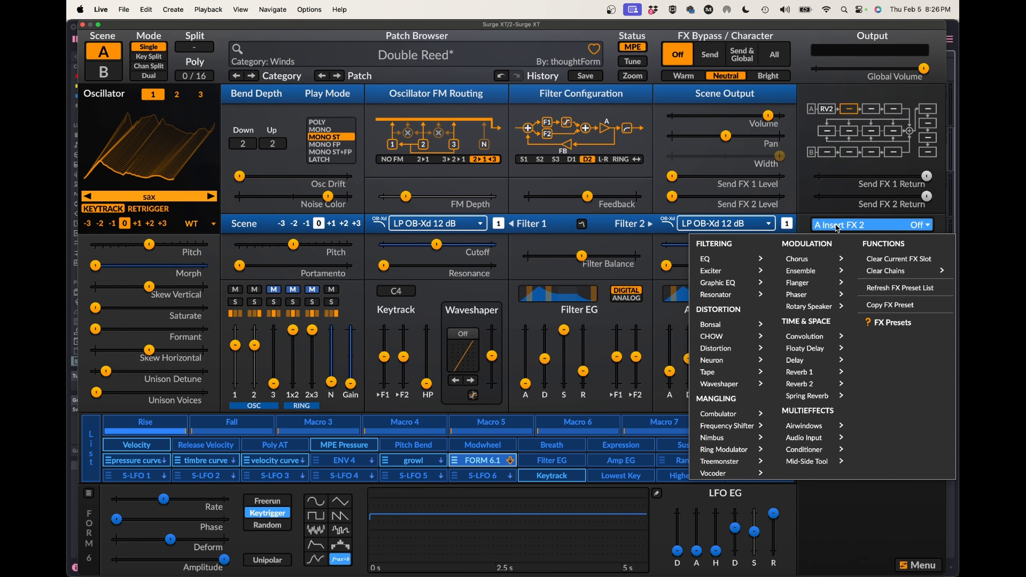
mouse_move(801, 337)
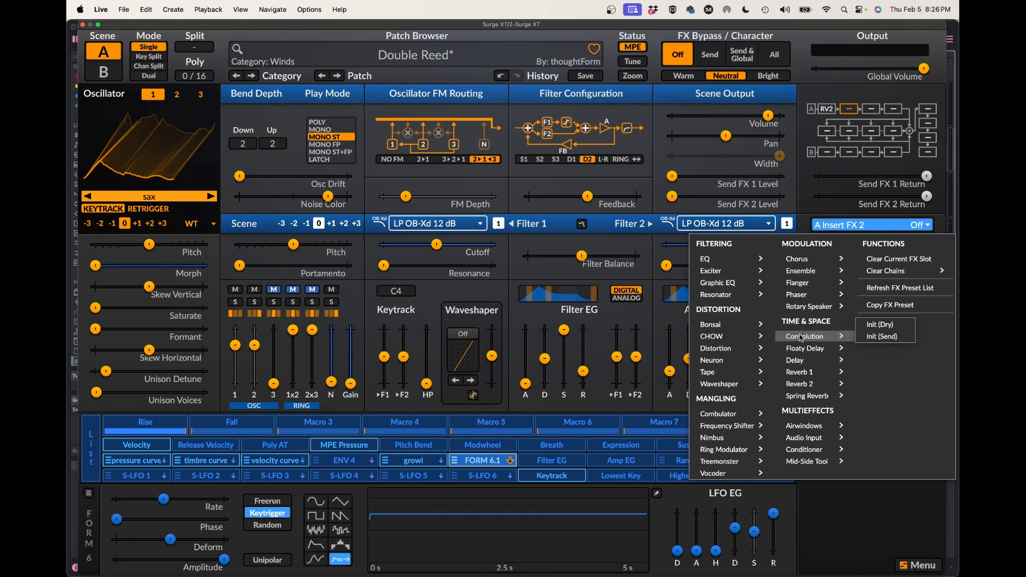
left_click(876, 326)
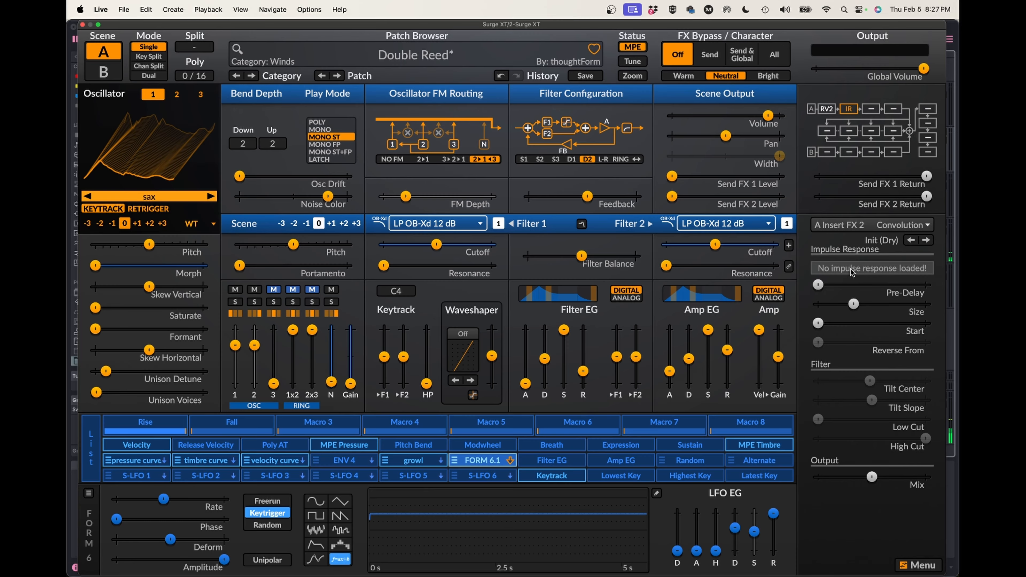
Load the ThoughtForm Bodies impulse Cello 3 into A Insert FX 2 and lower the Mix slightly below the midpoint.
left_click(850, 270)
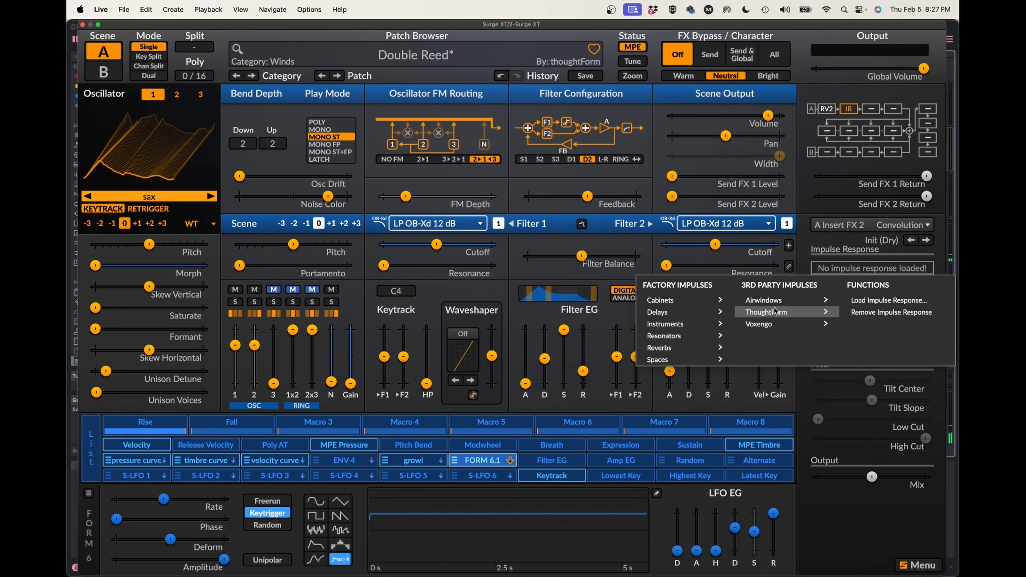
mouse_move(773, 314)
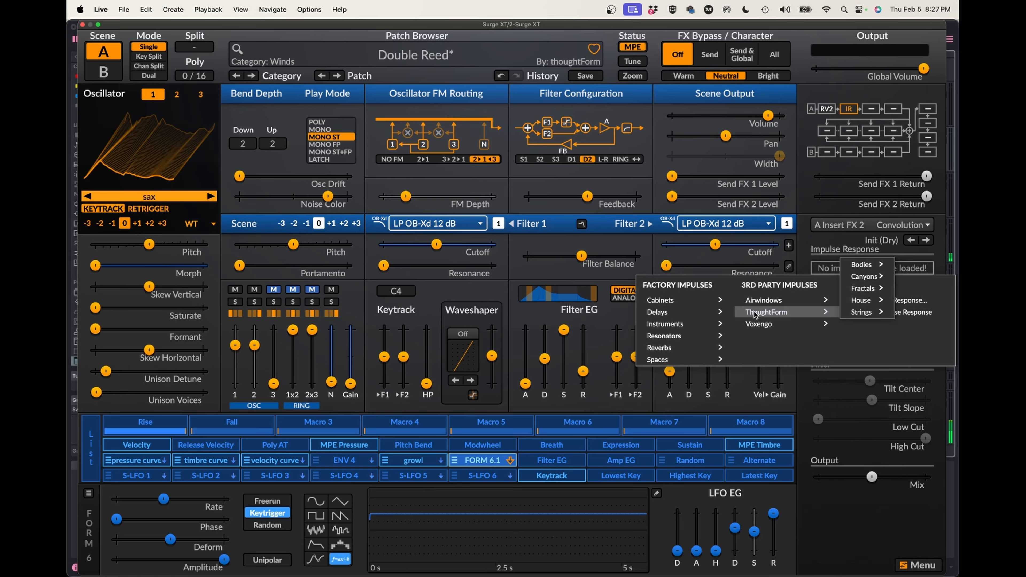
mouse_move(862, 269)
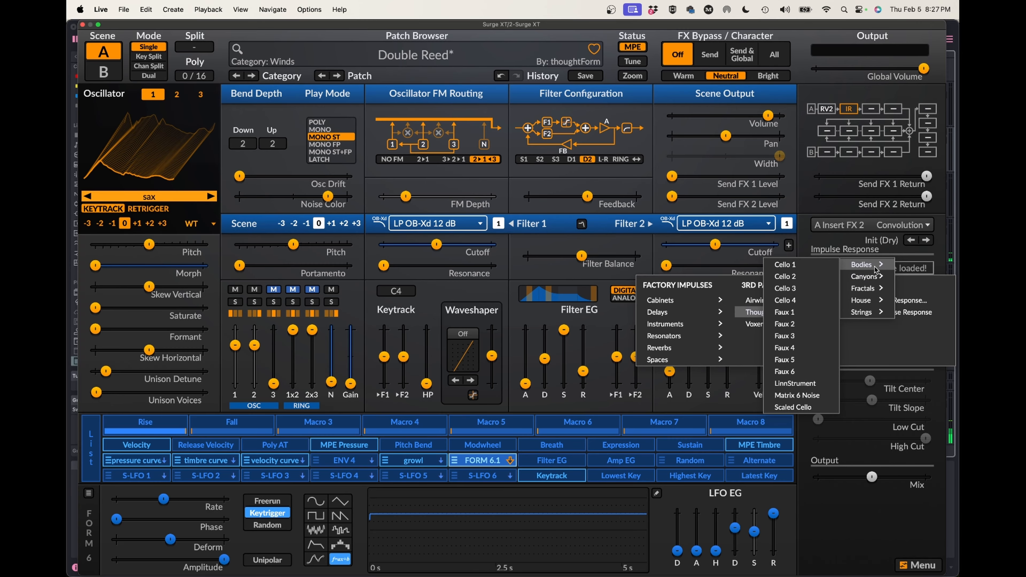
left_click(798, 289)
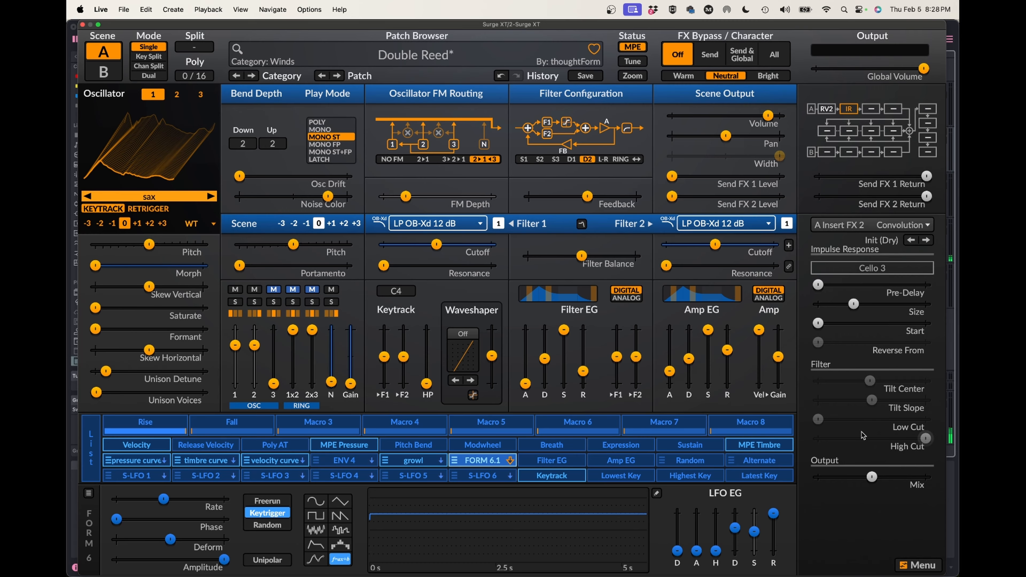
left_click_drag(872, 477, 860, 479)
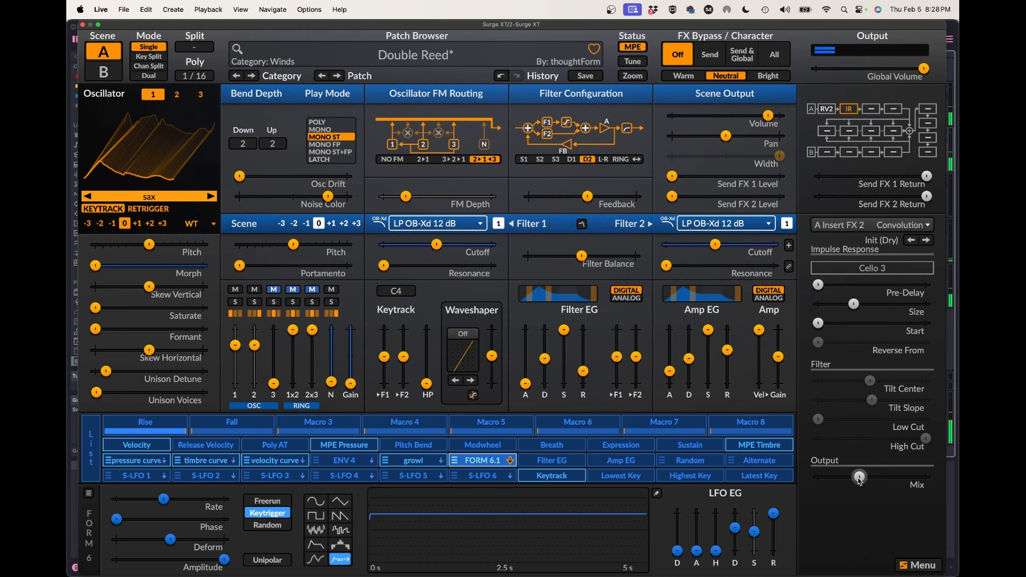
Replace the impulse with Faux 3 from ThoughtForm Bodies and raise the Mix slightly above the midpoint.
left_click(872, 269)
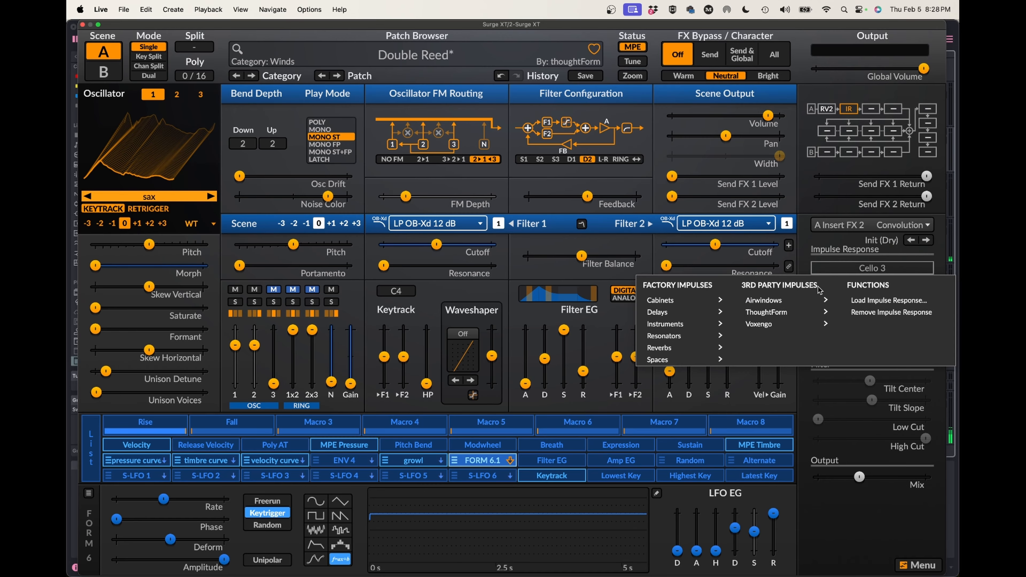
mouse_move(795, 311)
mouse_move(856, 265)
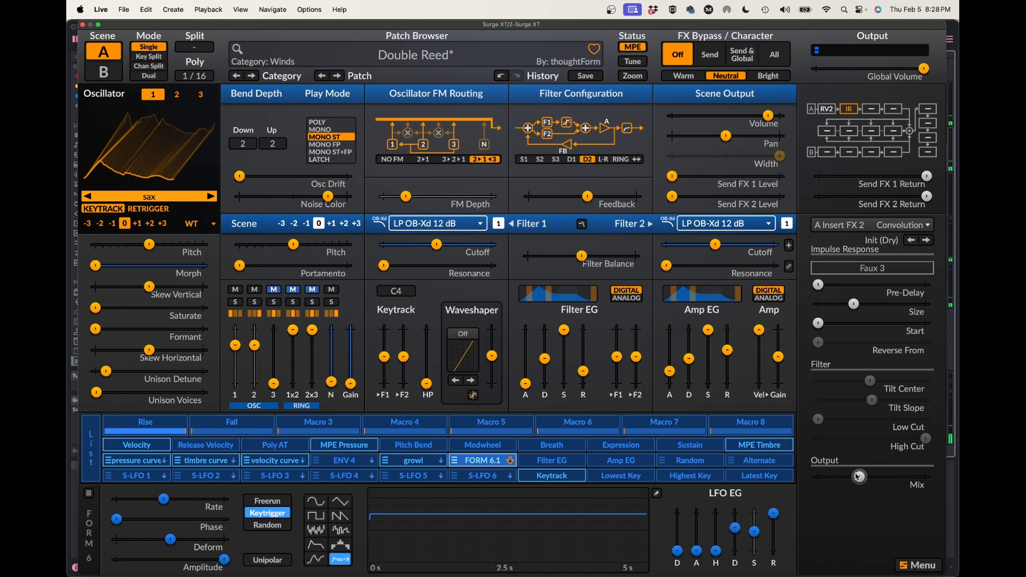
left_click_drag(859, 477, 875, 477)
Load the LinnStrument impulse from the ThoughtForm Bodies collection into A Insert FX 2.
left_click(863, 271)
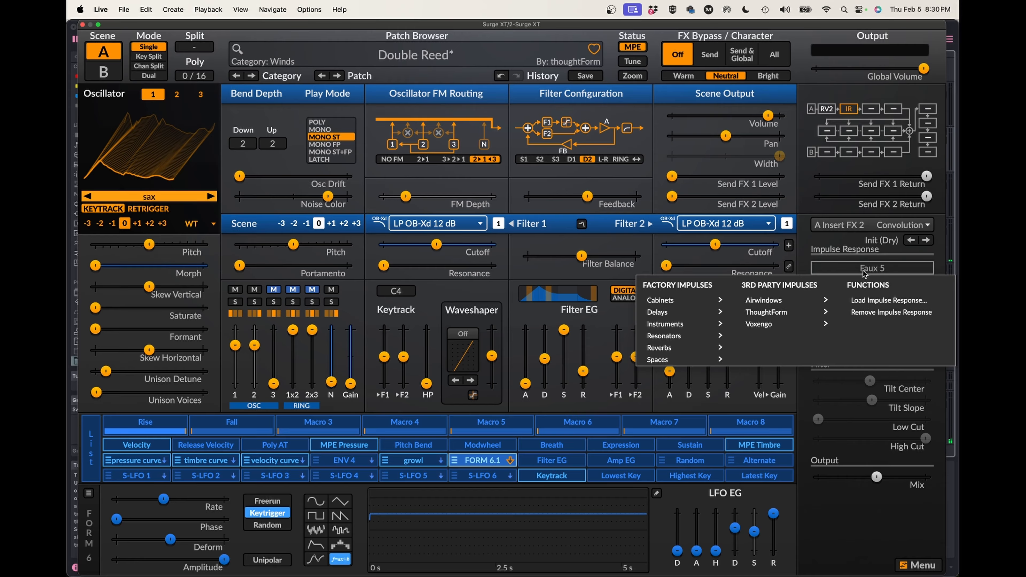
mouse_move(754, 311)
mouse_move(860, 264)
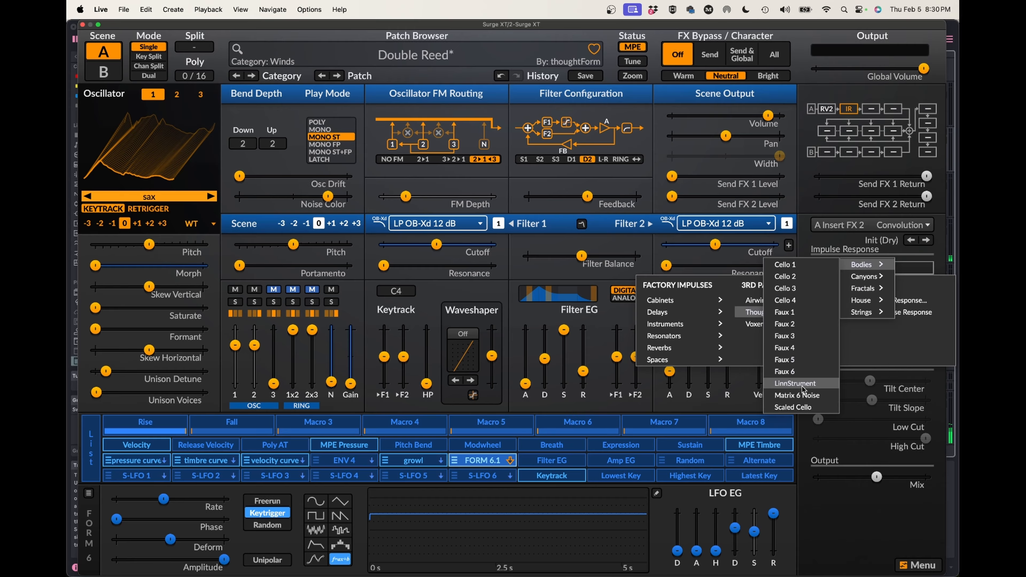
left_click(802, 388)
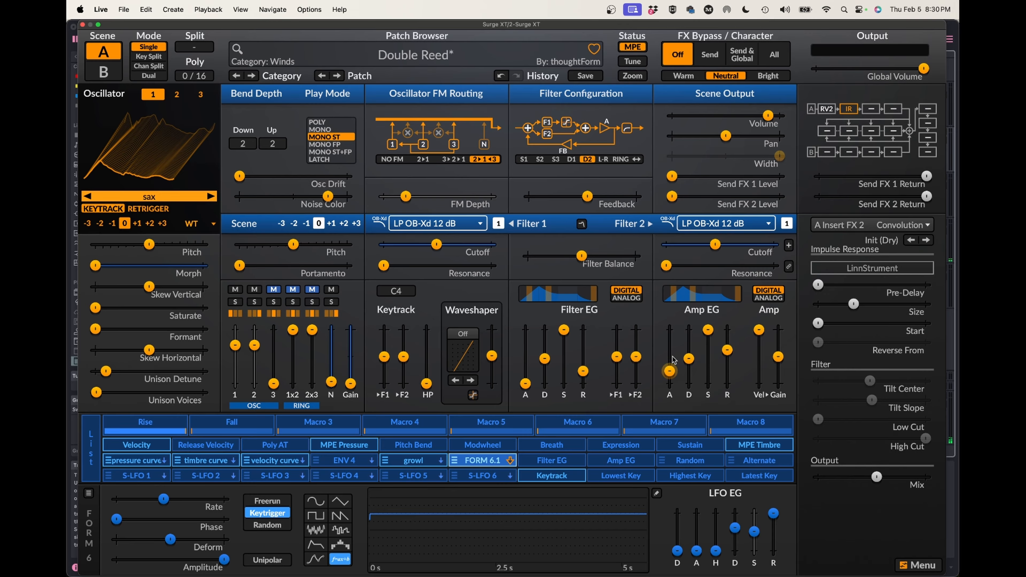
Reduce the Size of the LinnStrument convolution well below 100%.
mouse_move(673, 360)
mouse_move(856, 306)
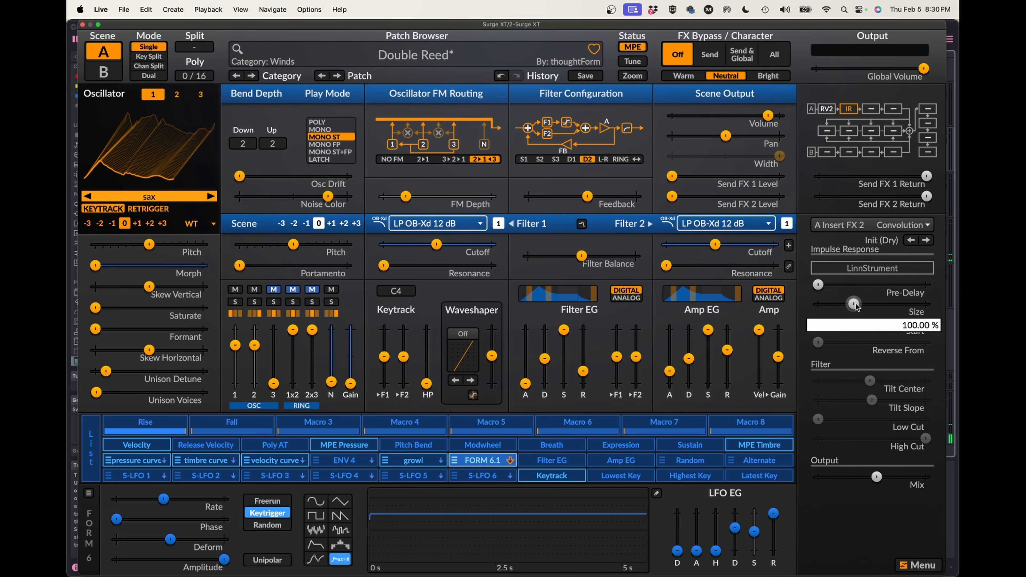
left_click_drag(855, 306, 827, 305)
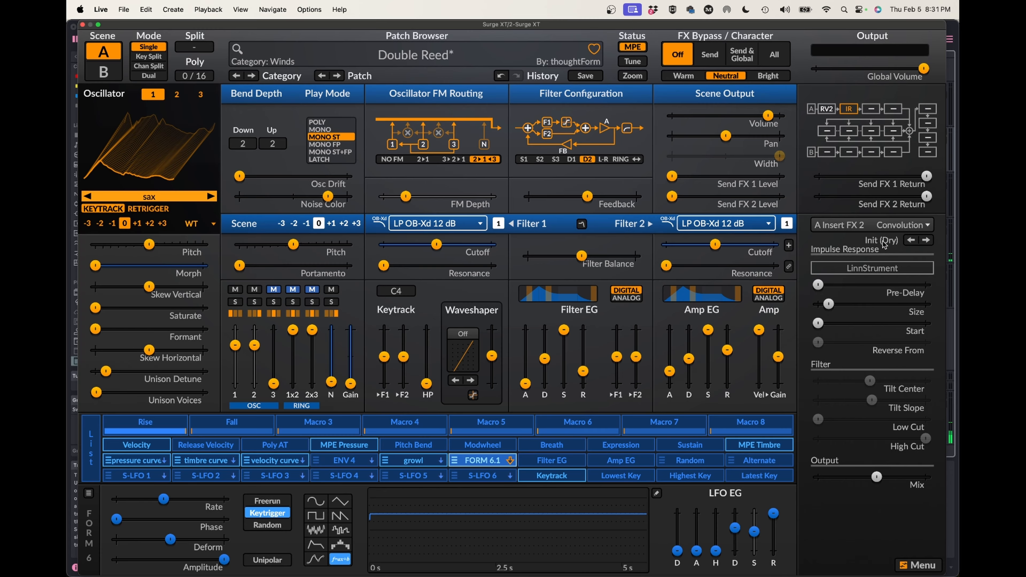
left_click(868, 269)
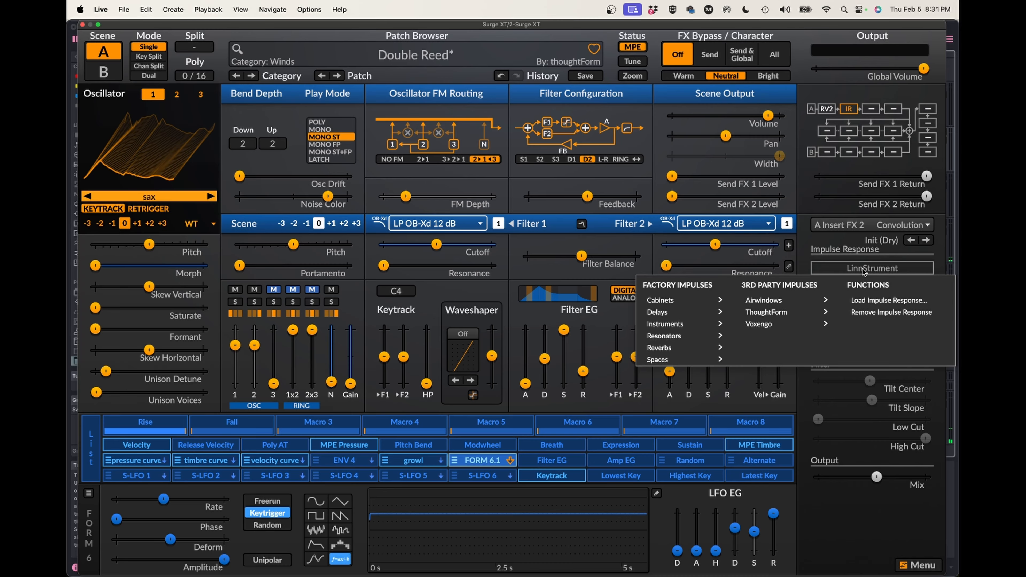
mouse_move(806, 300)
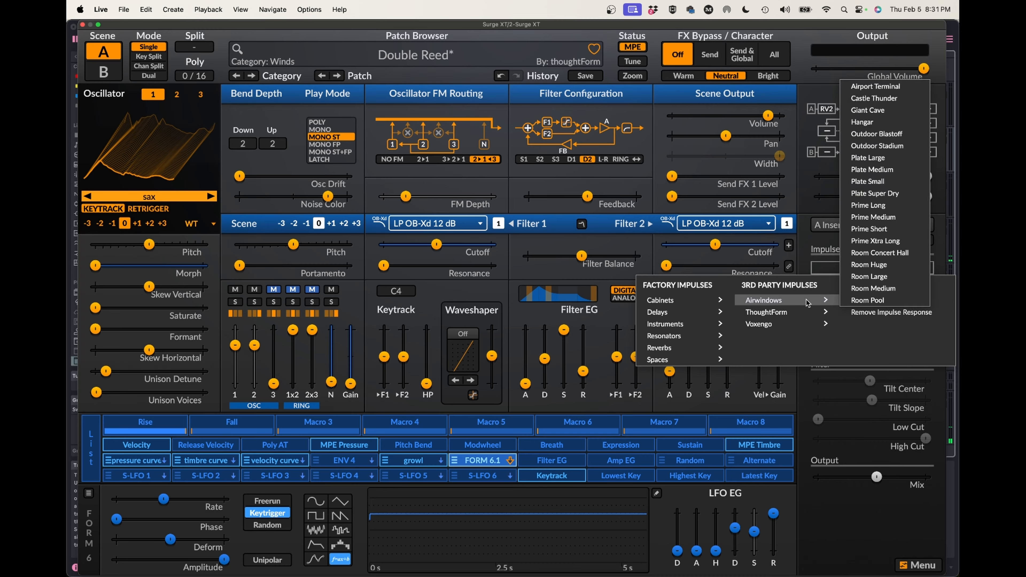
left_click(802, 261)
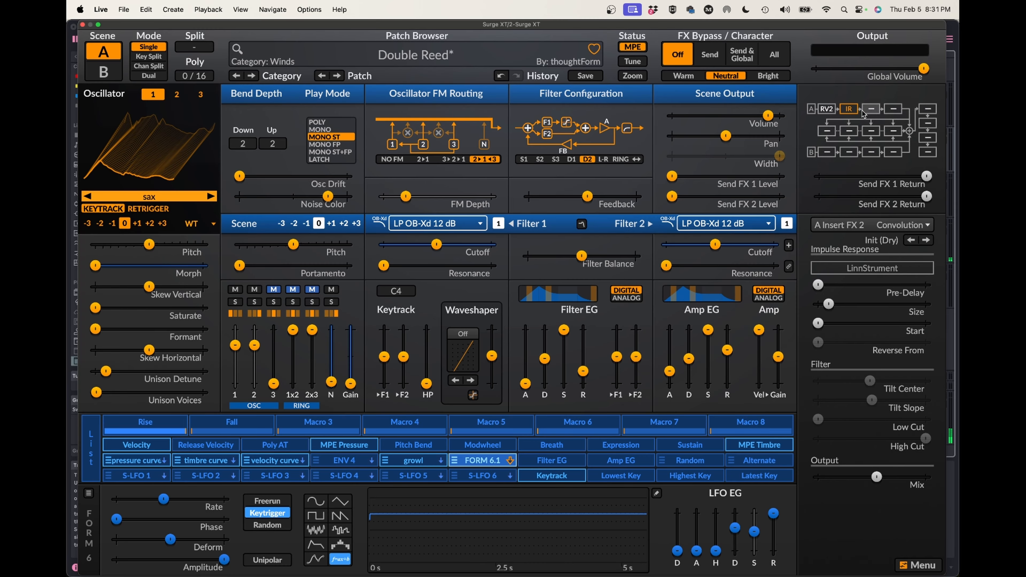
Add a second Convolution effect with the Init (Dry) preset in A Insert FX 3.
left_click(871, 108)
left_click(838, 229)
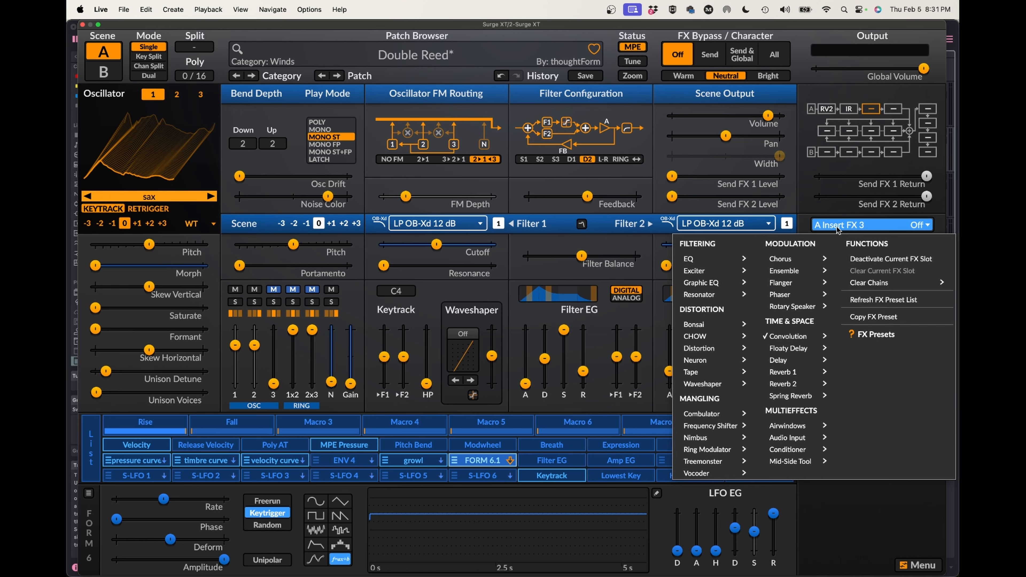
mouse_move(790, 340)
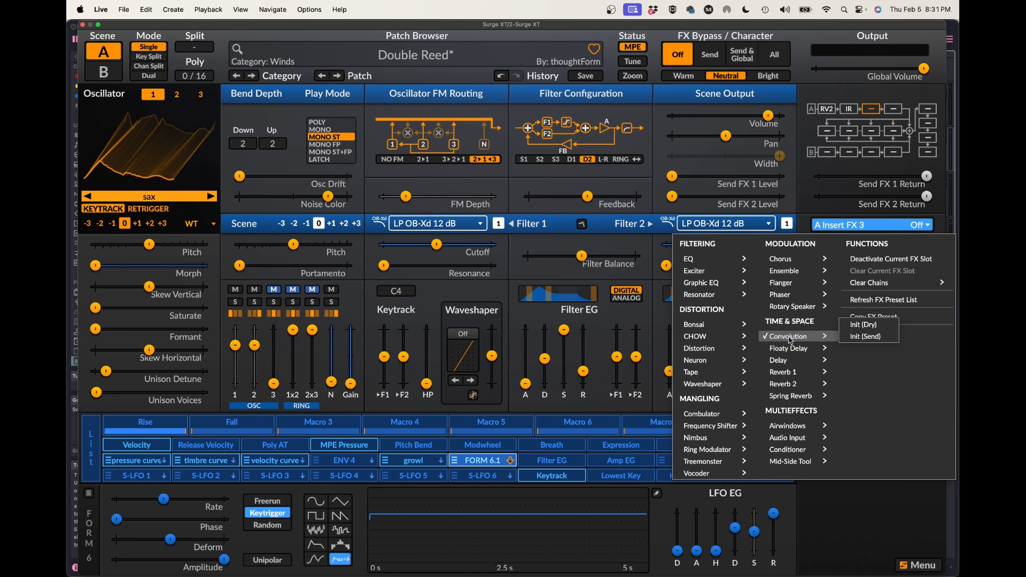
left_click(863, 324)
Raise the Size of the LinnStrument convolution in A Insert FX 2 above 100%.
left_click(848, 109)
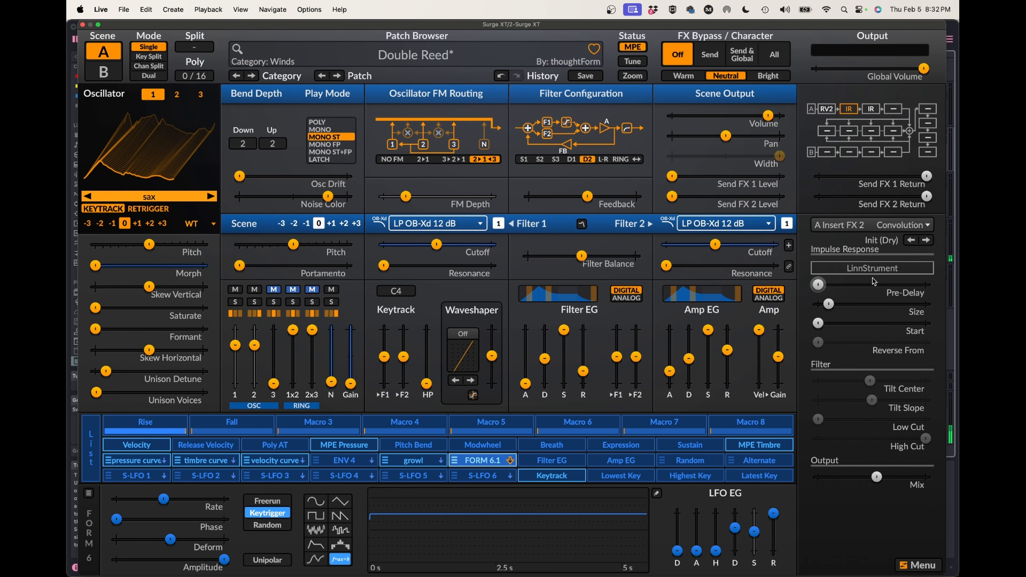
left_click_drag(833, 308, 866, 307)
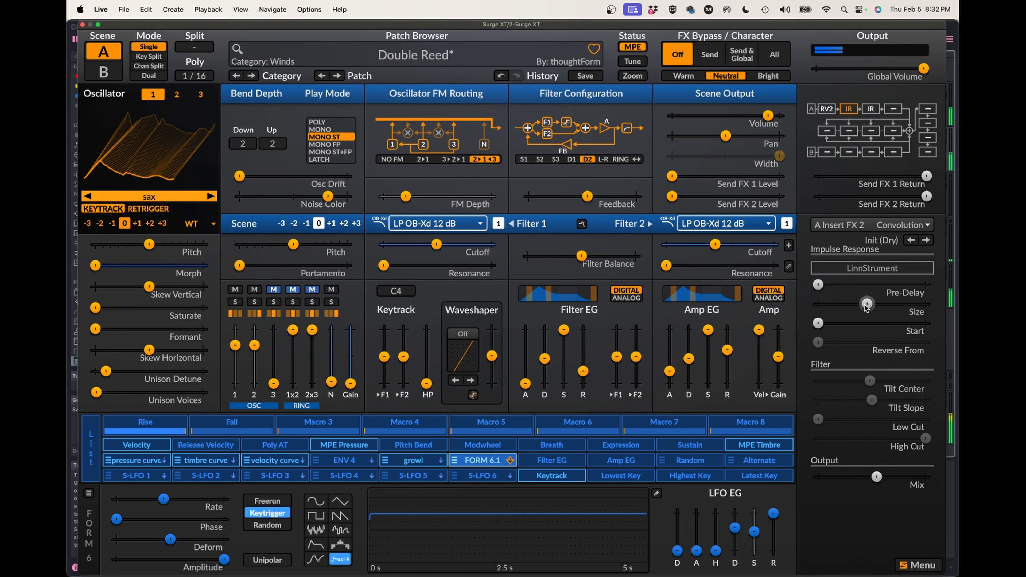
Load the Johnson Canyon 4 impulse response into the A Insert FX 3 convolution, and return to the A Insert FX 2 settings.
left_click(871, 109)
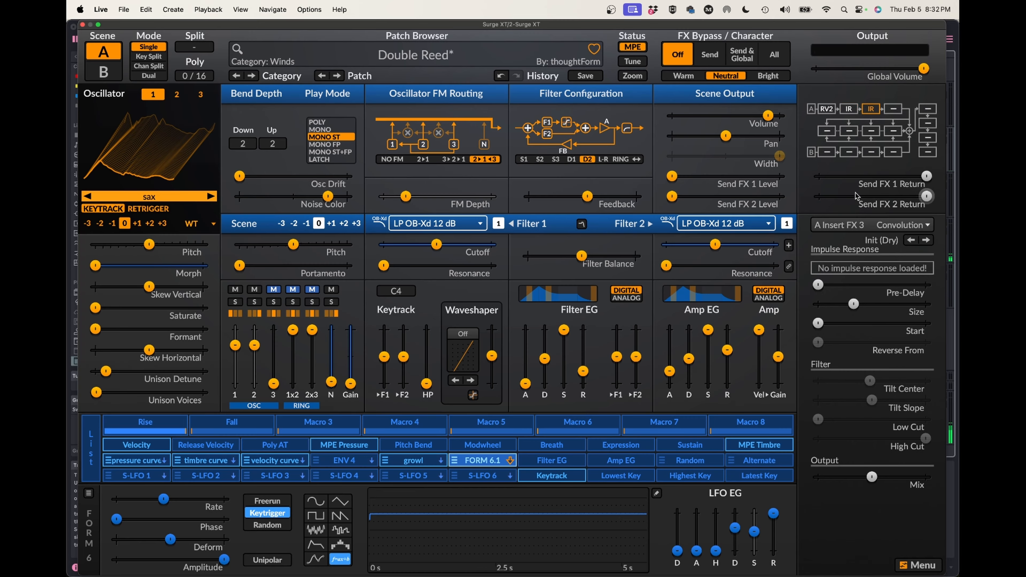
left_click(848, 265)
mouse_move(867, 278)
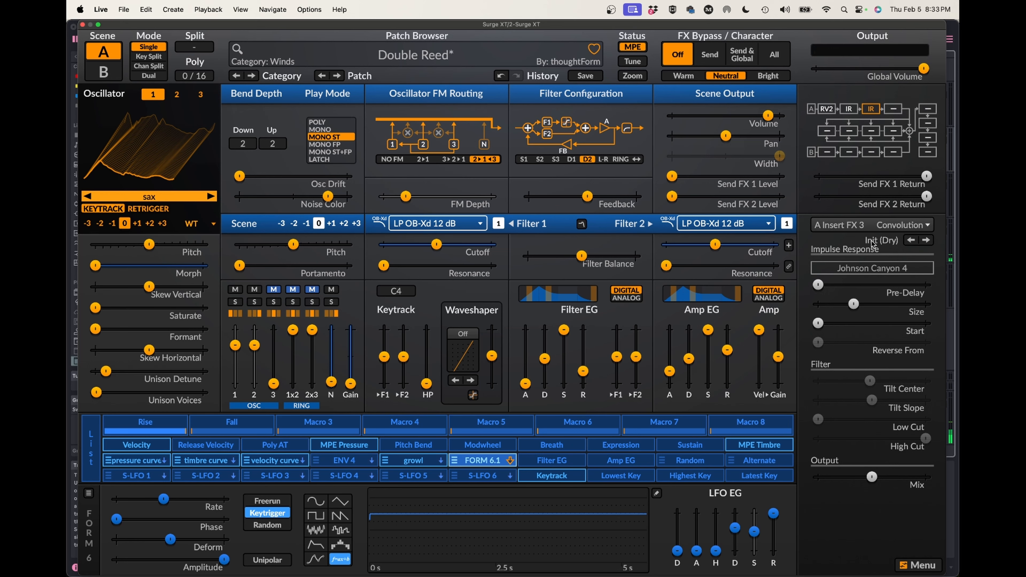
left_click(848, 109)
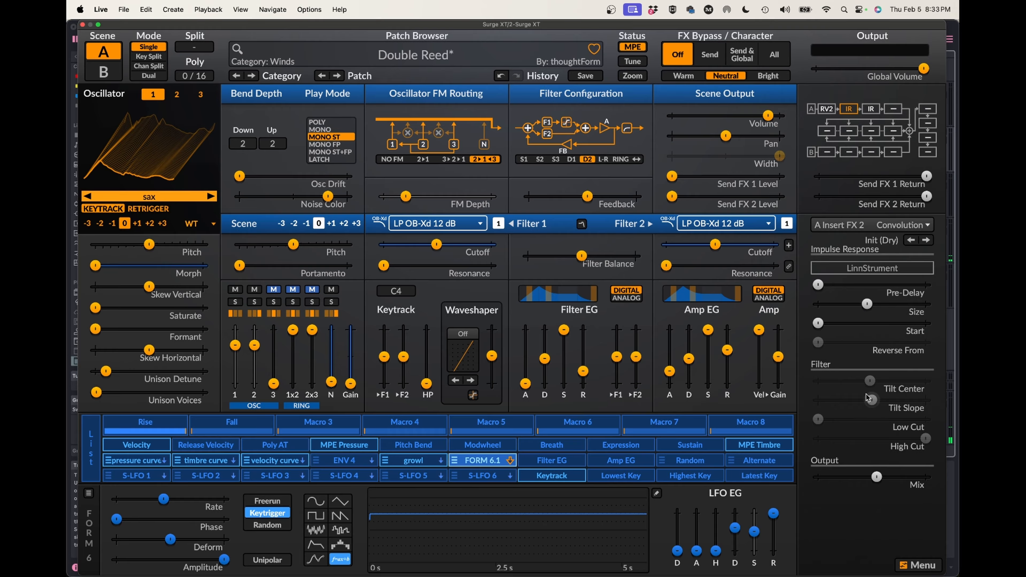
Lower the Mix of the LinnStrument convolution in A Insert FX 2 below 50%.
left_click_drag(876, 480, 858, 481)
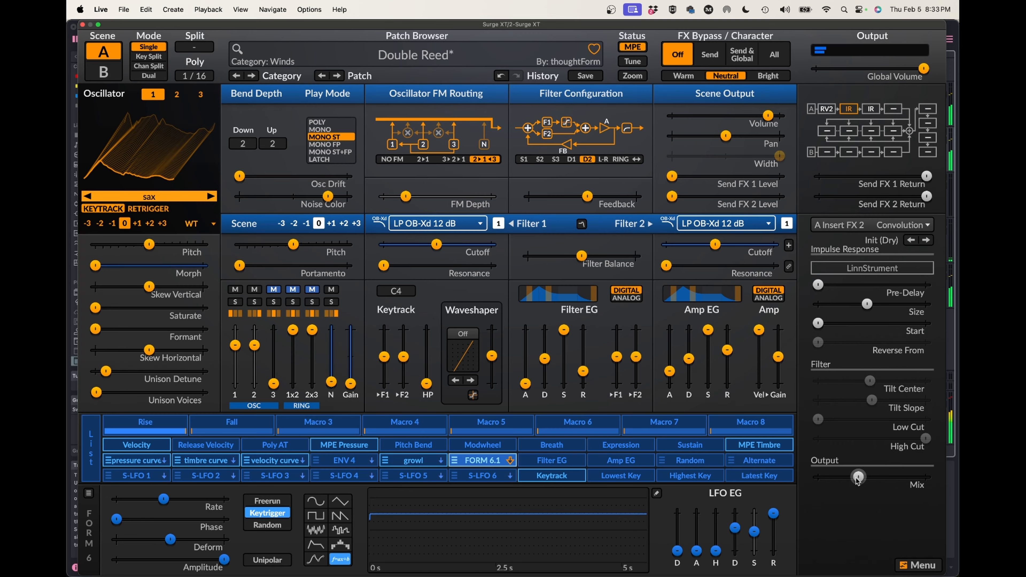
left_click_drag(857, 480, 850, 480)
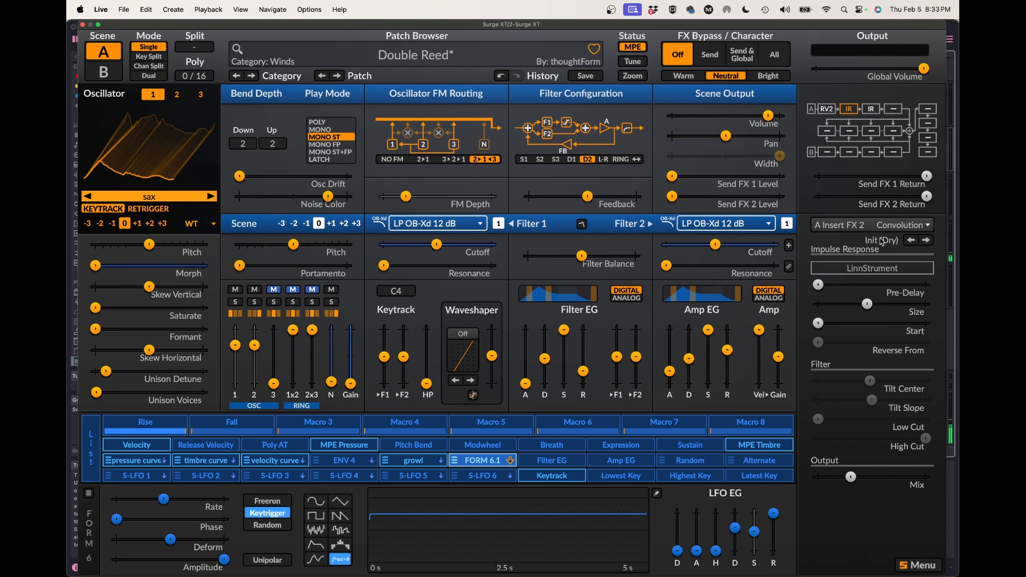
Replace the impulse response of the A Insert FX 3 convolution with Johnson Canyon 7.
left_click(870, 108)
left_click(859, 269)
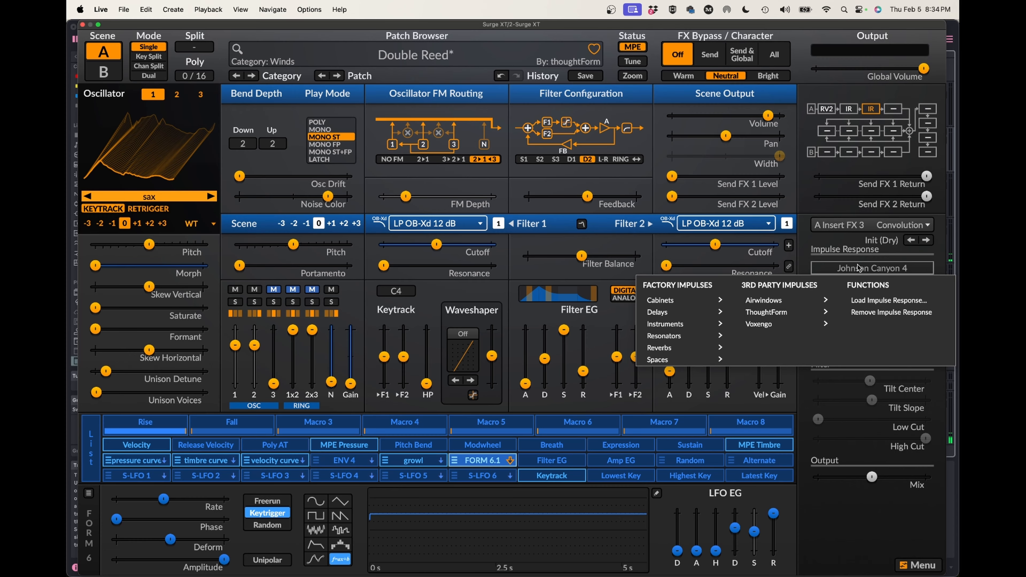
mouse_move(861, 281)
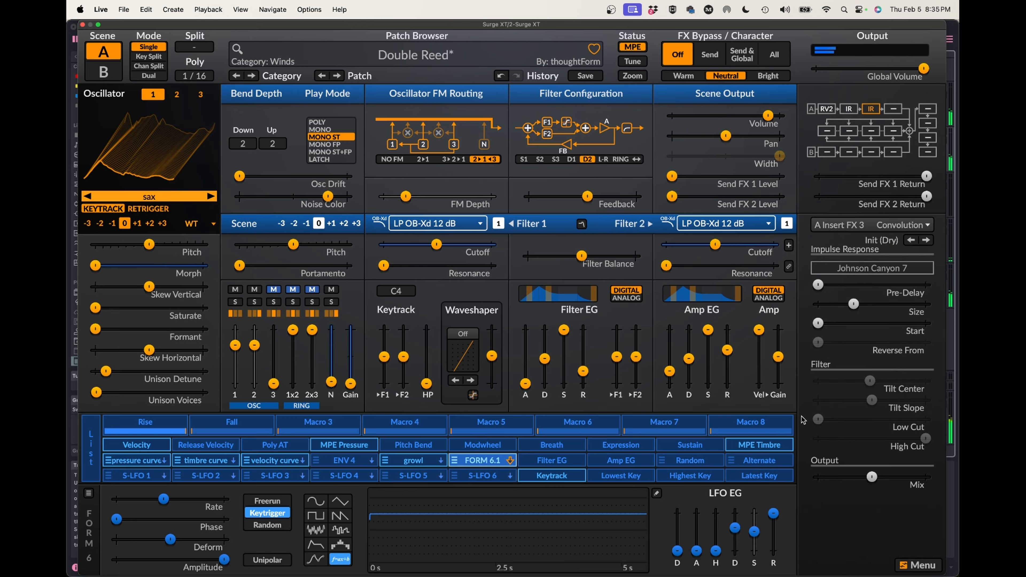
Try ThoughtForm's Jenny's Canyon impulse response in A Insert FX 3, and replace it with Kitchen Stairs from the House set.
left_click(865, 268)
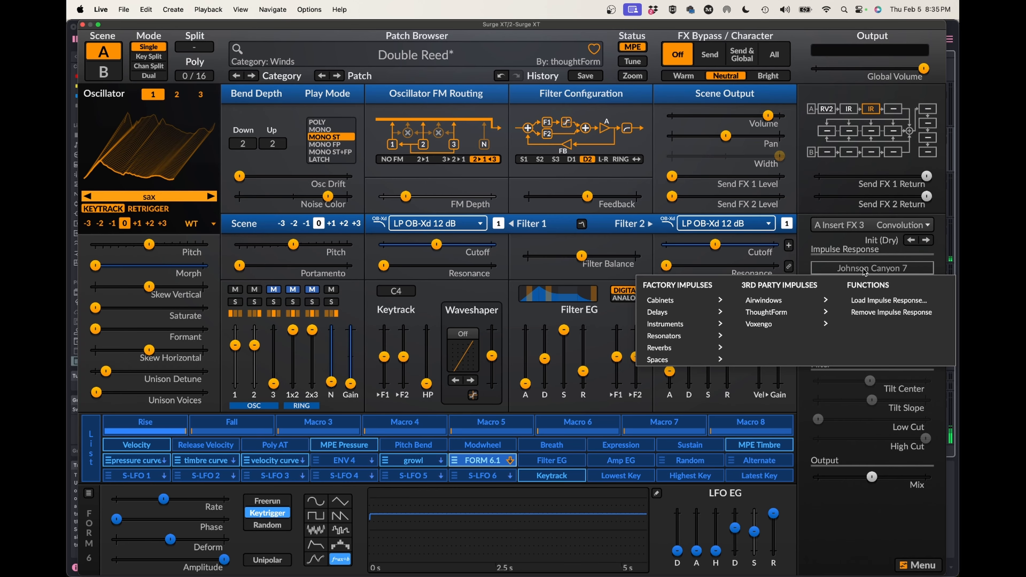
mouse_move(765, 312)
mouse_move(864, 276)
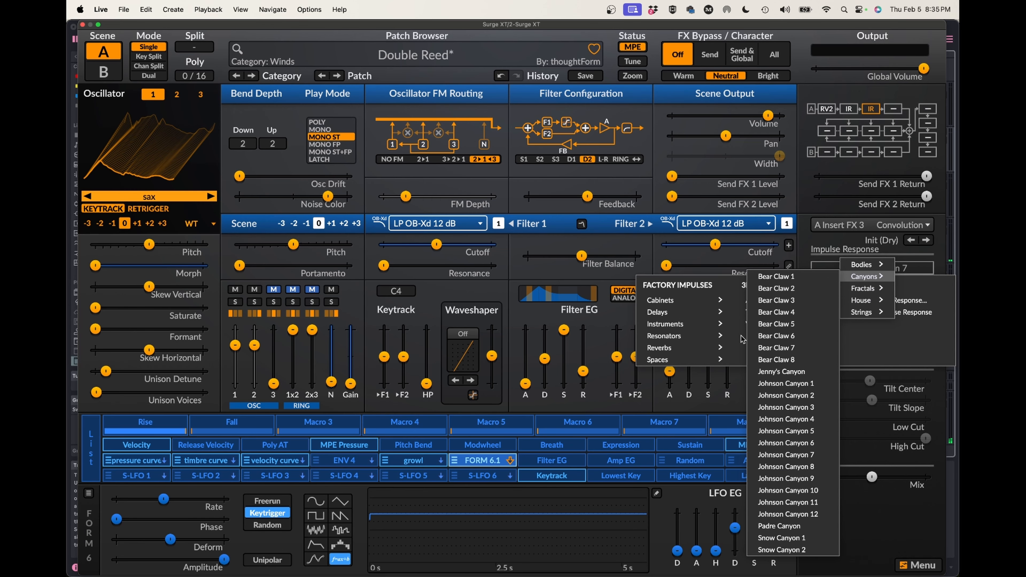
left_click(773, 372)
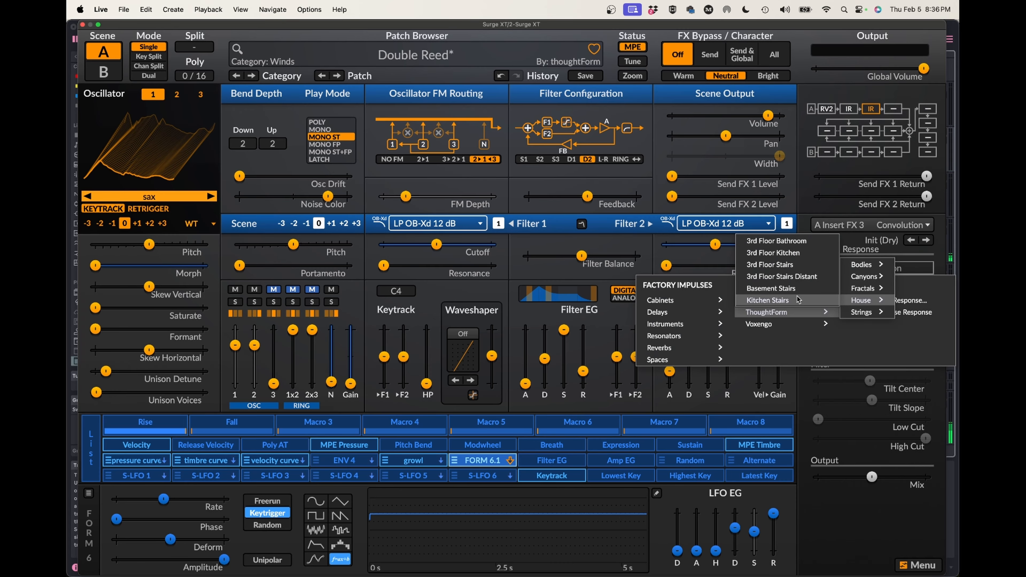
left_click(767, 299)
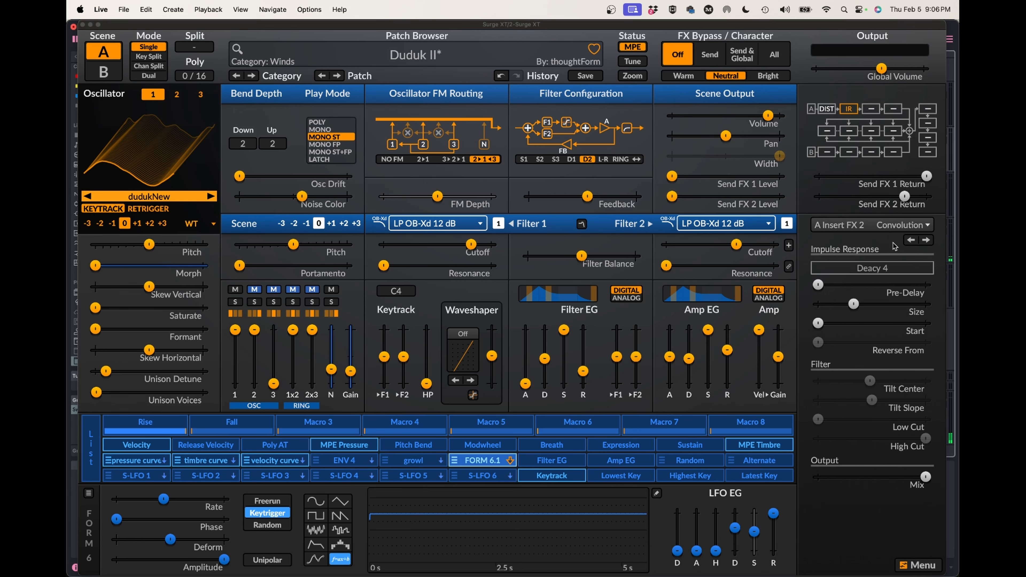
Look through the Documents folders offered for loading a custom impulse response, cancel without loading a file, and reopen the impulse response choices.
left_click(882, 268)
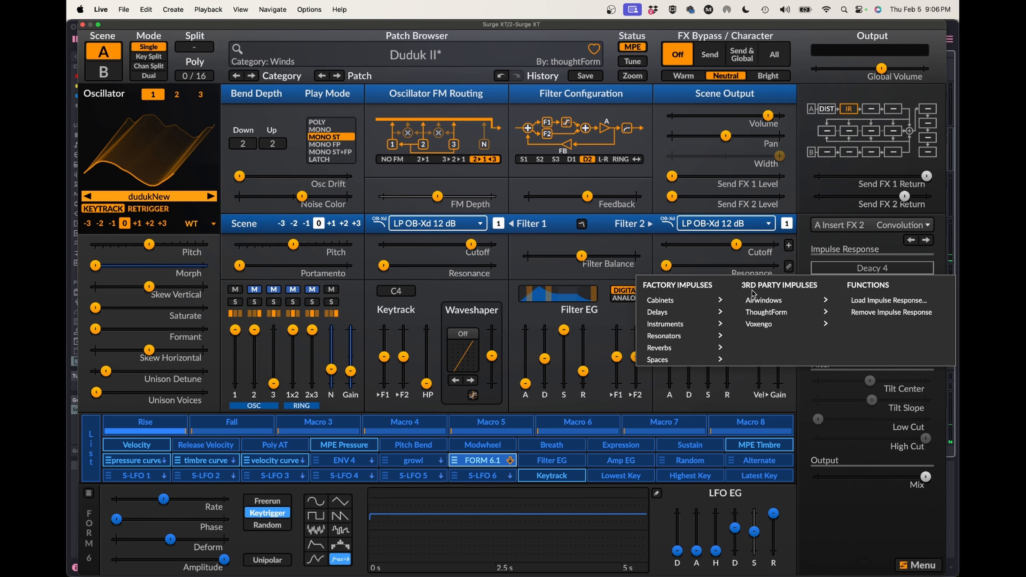
mouse_move(765, 325)
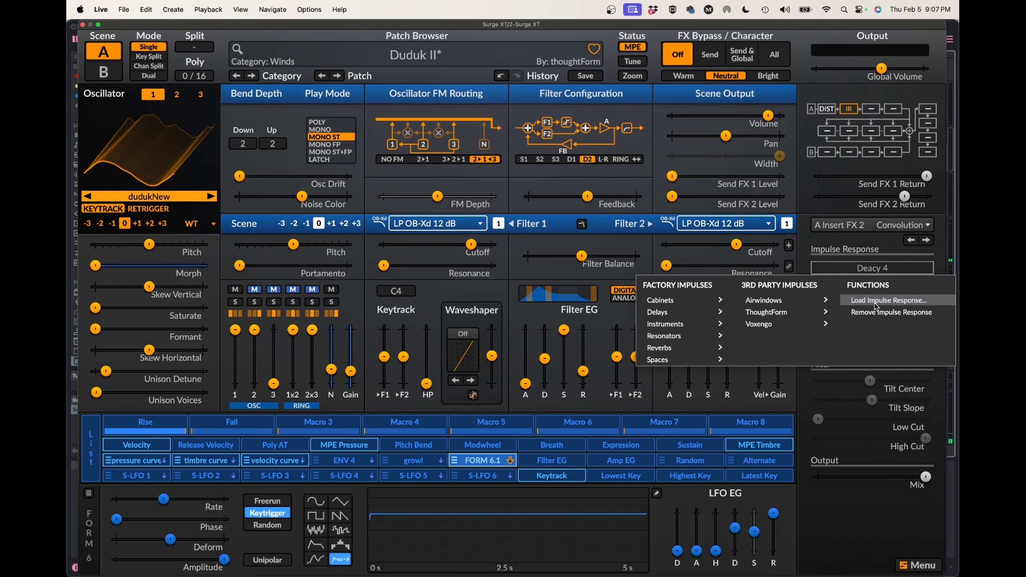
left_click(884, 303)
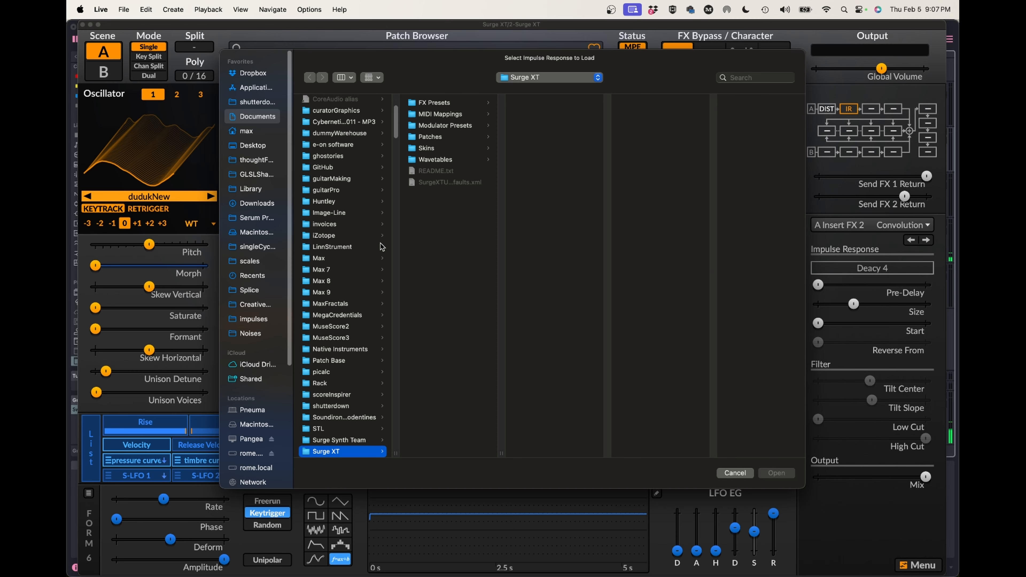
scroll(365, 255, "down", 5)
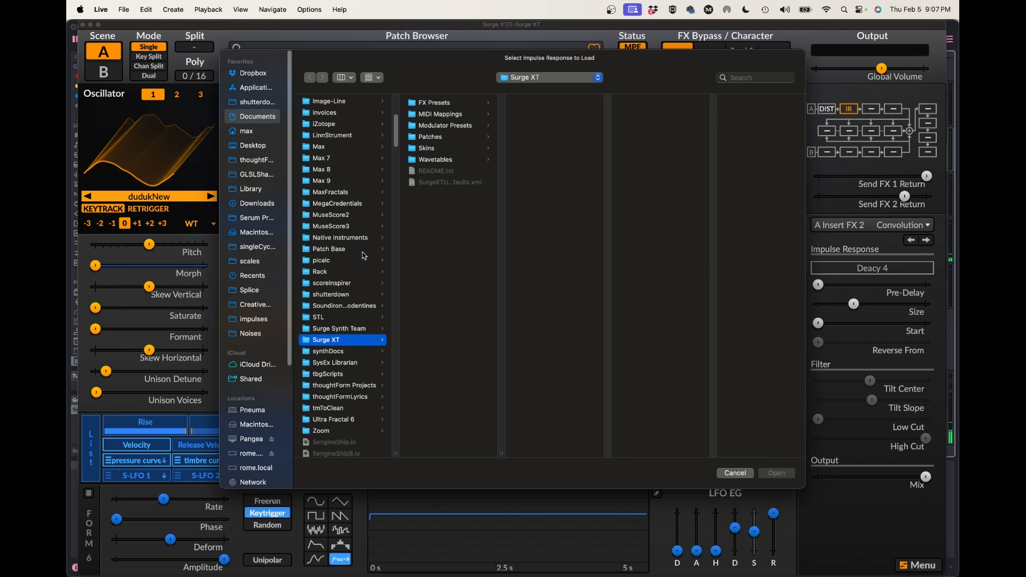
scroll(365, 255, "down", 4)
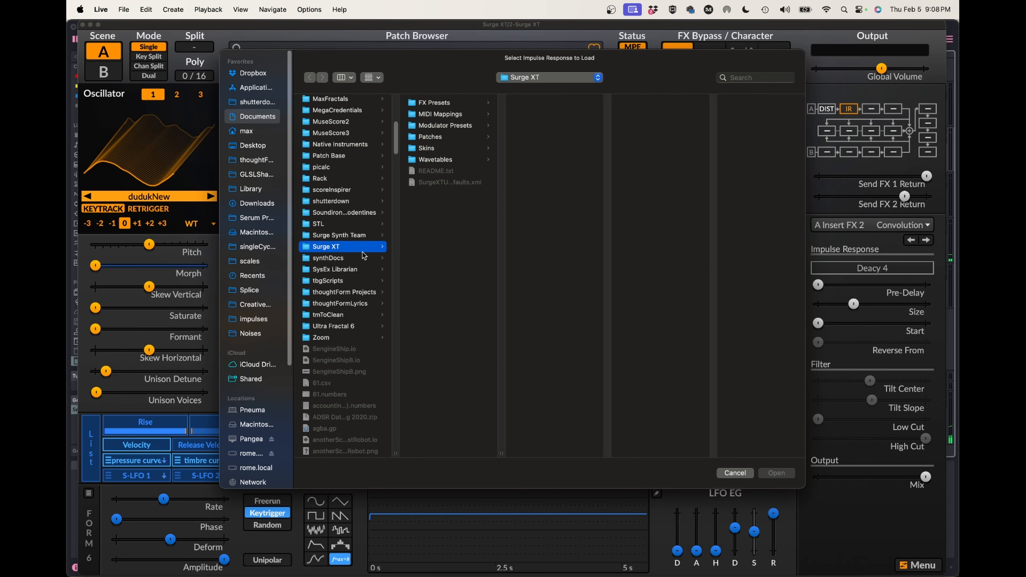
left_click(732, 473)
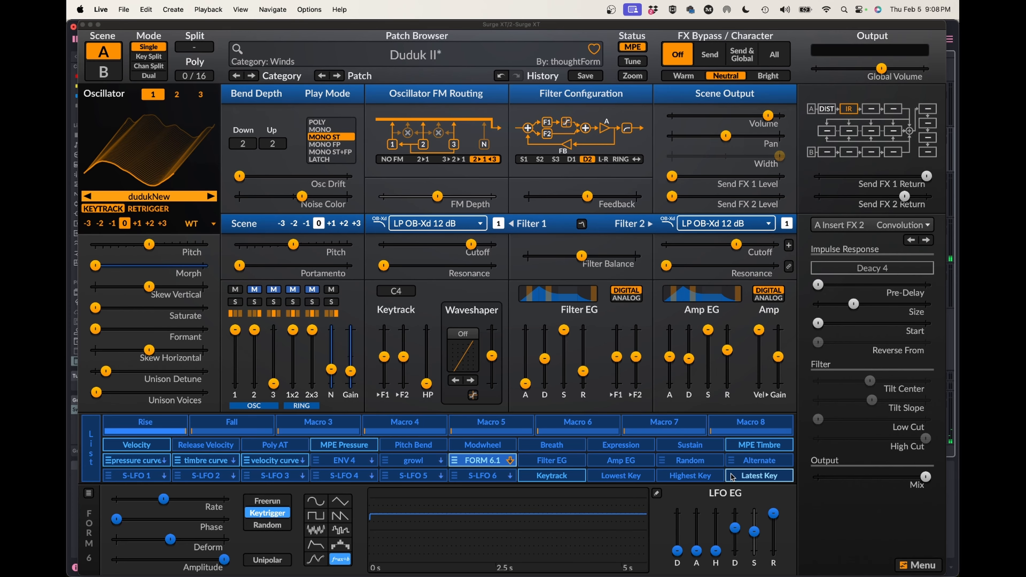
left_click(872, 268)
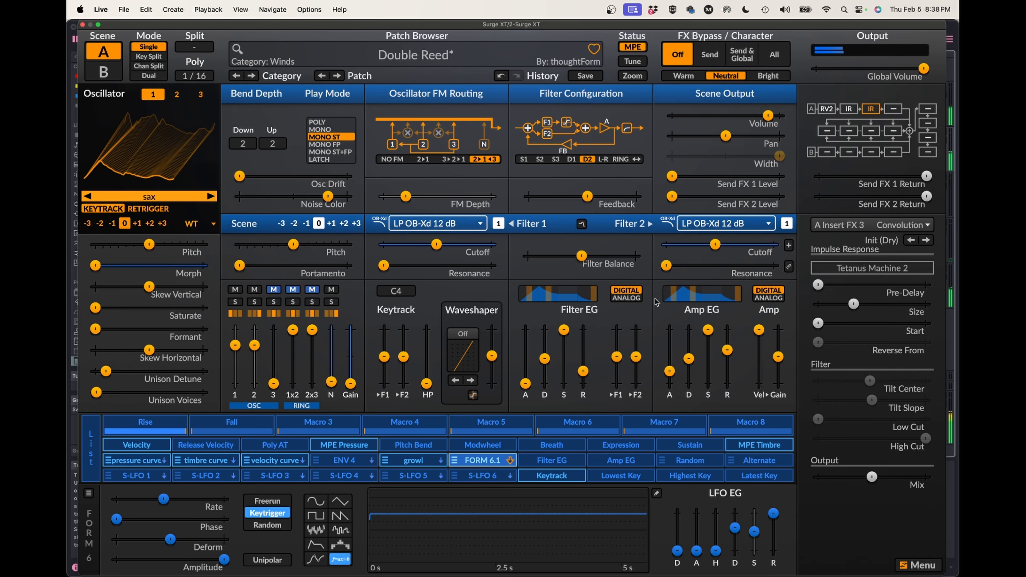
Load the 1000 Echoes impulse response from ThoughtForm's Fractals set into the A Insert FX 3 convolution.
left_click(873, 268)
mouse_move(752, 312)
mouse_move(865, 288)
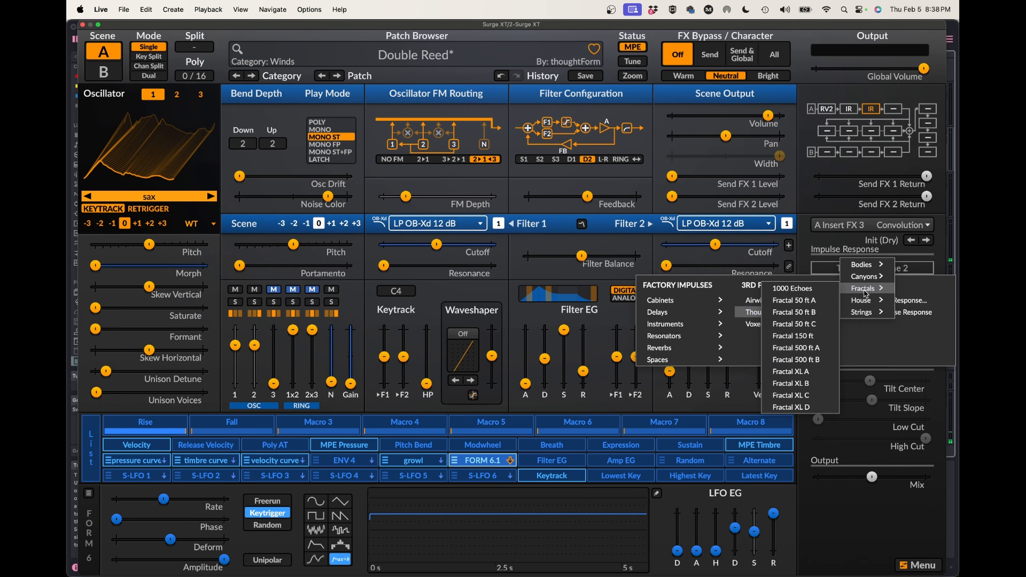
left_click(795, 291)
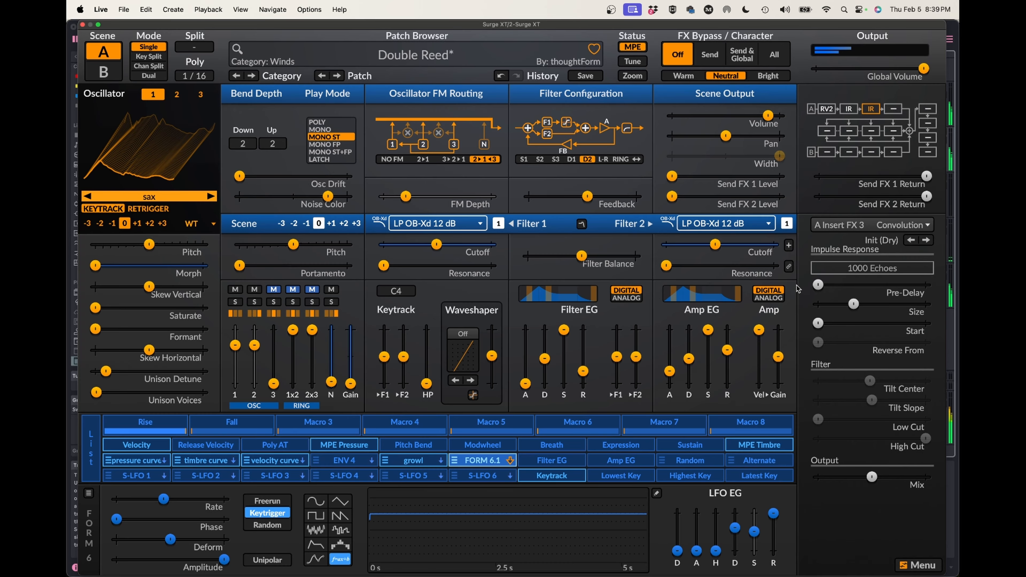
Switch the A Insert FX 3 convolution to ThoughtForm's Fractal 500 ft B impulse response.
left_click(856, 270)
mouse_move(816, 312)
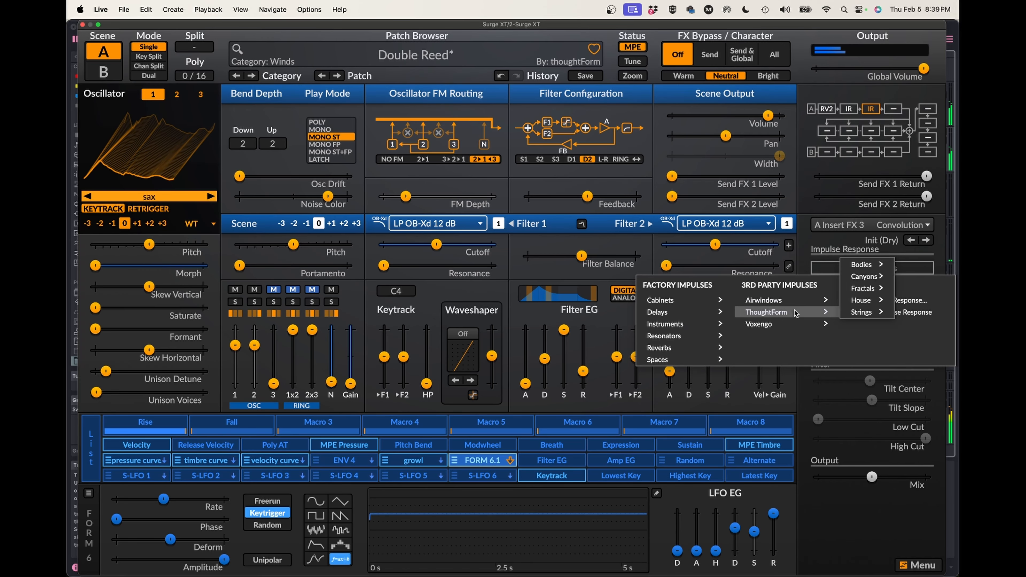
mouse_move(869, 301)
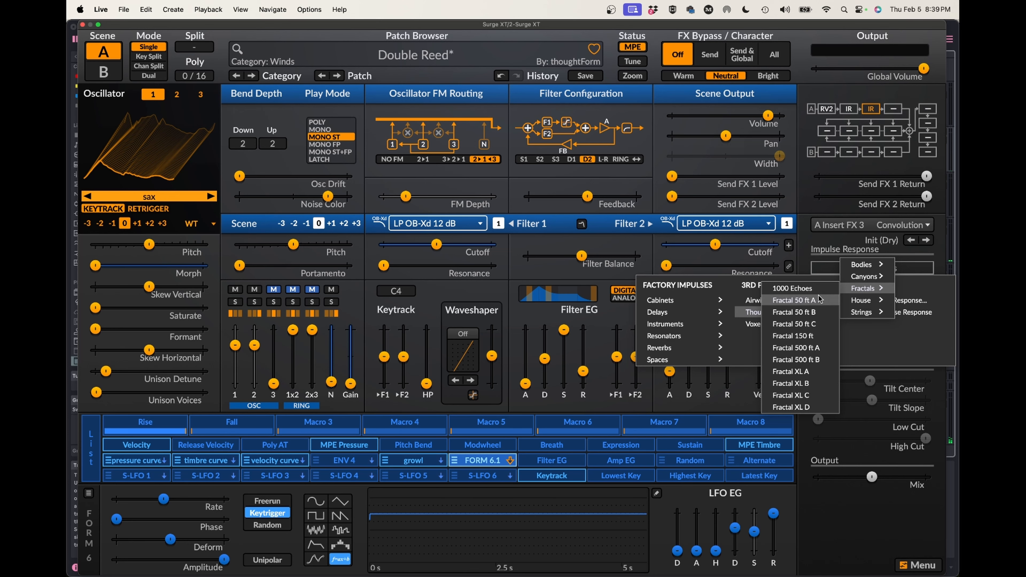
left_click(803, 360)
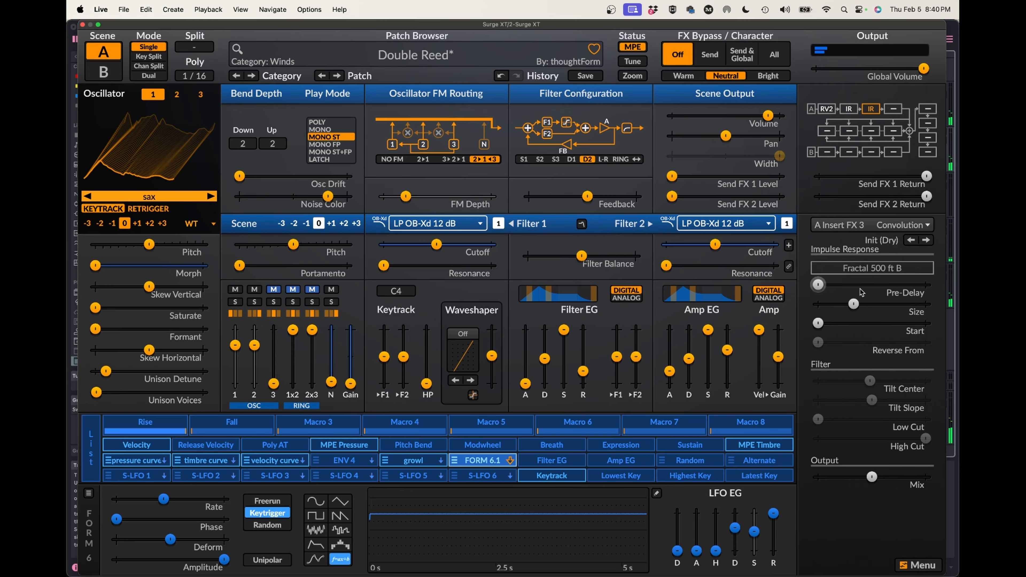
Load Voxengo's Direct Cabinet N4 impulse response into the A Insert FX 3 convolution of the Double Reed patch.
left_click(855, 270)
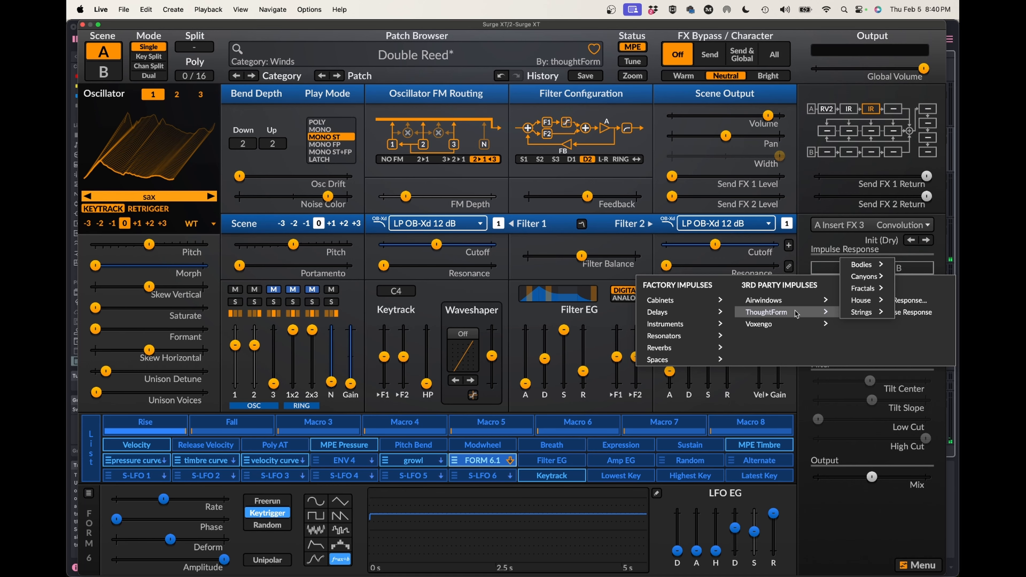
mouse_move(770, 324)
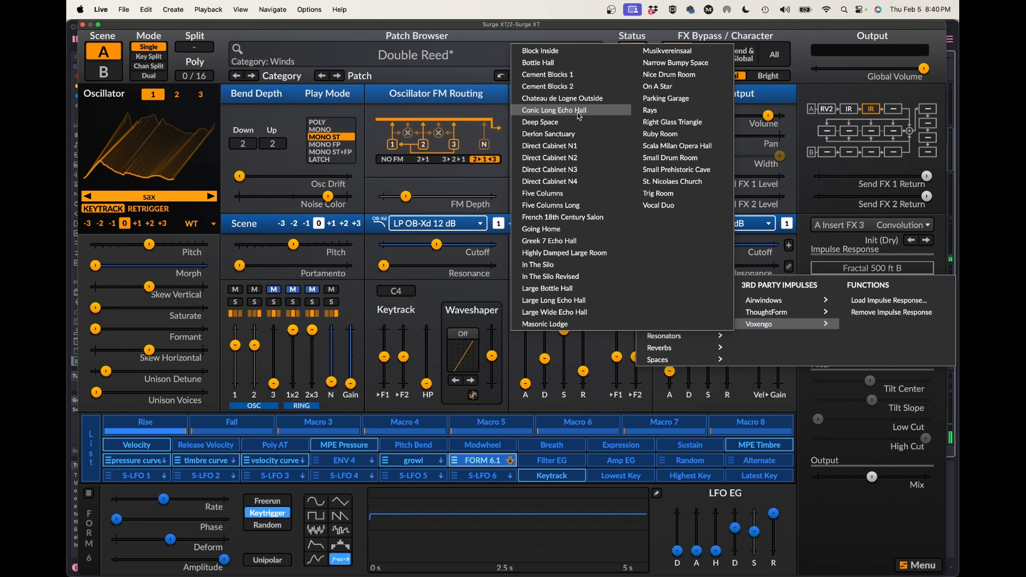
left_click(570, 181)
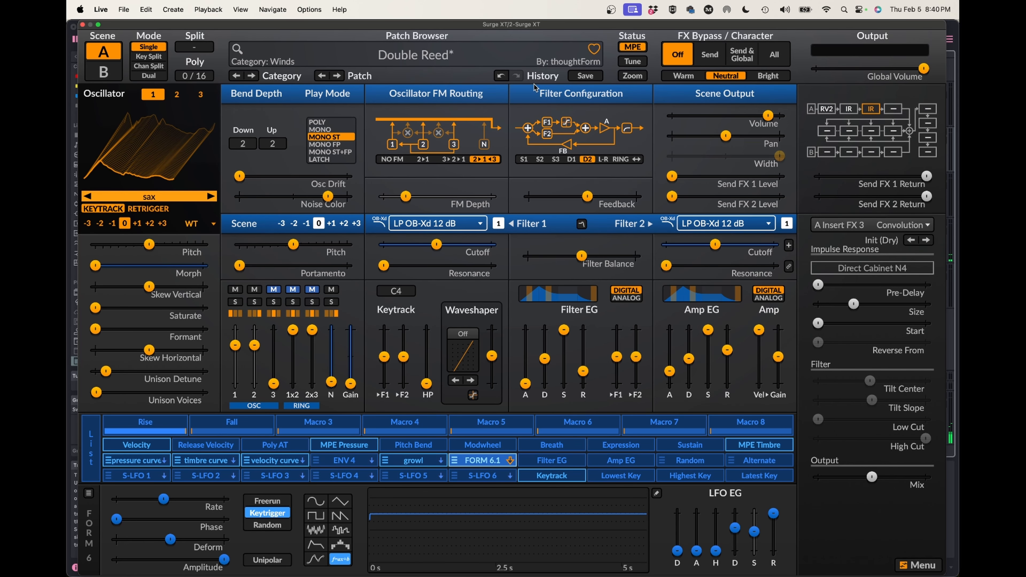
Load the tutoirialBass patch from the Basses category of the user patches.
left_click(437, 55)
mouse_move(463, 198)
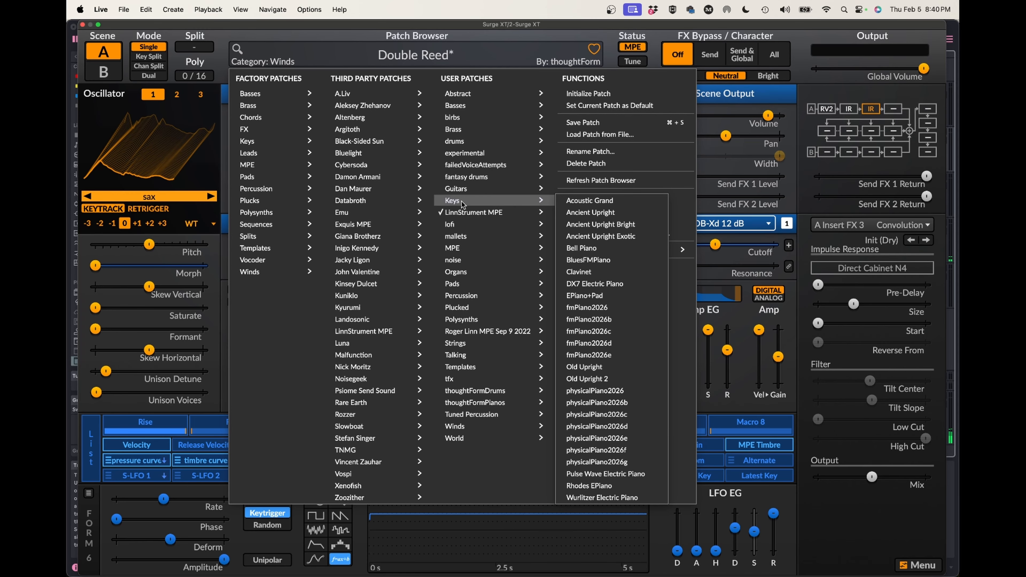
left_click(593, 196)
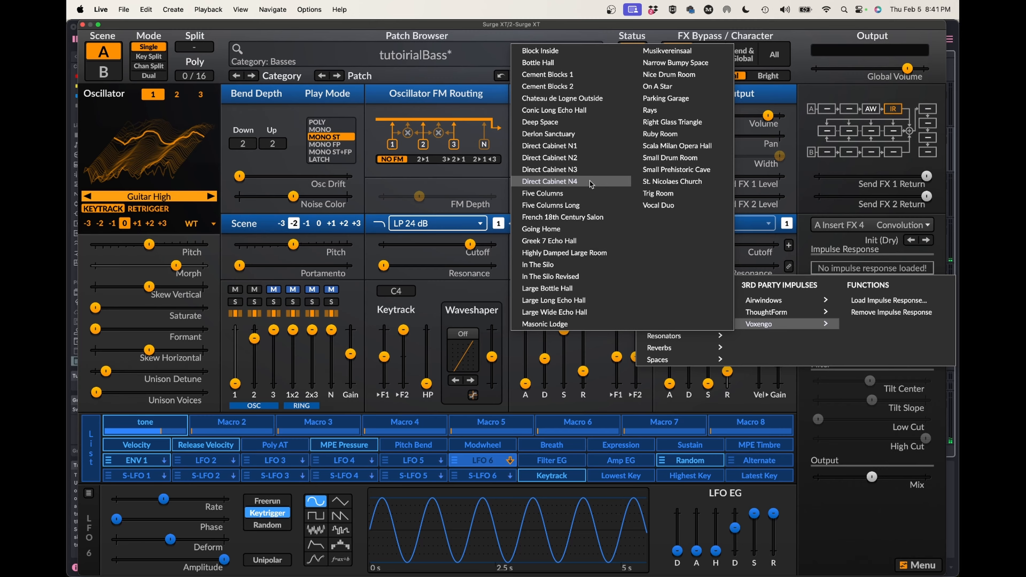
Load Voxengo's Direct Cabinet N4 impulse response into the A Insert FX 4 convolution and set its Mix to 100%.
left_click(590, 181)
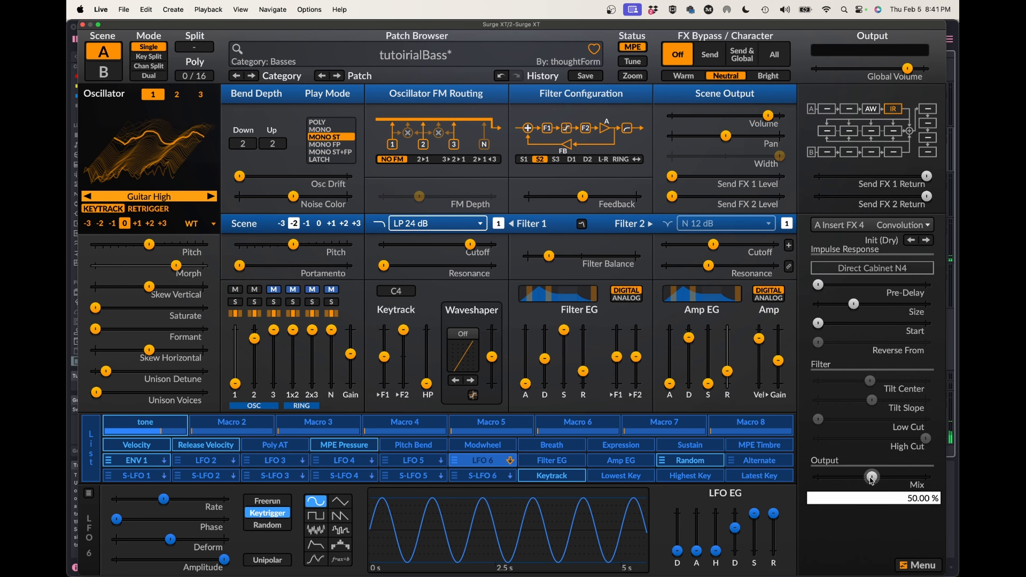
left_click_drag(872, 477, 925, 476)
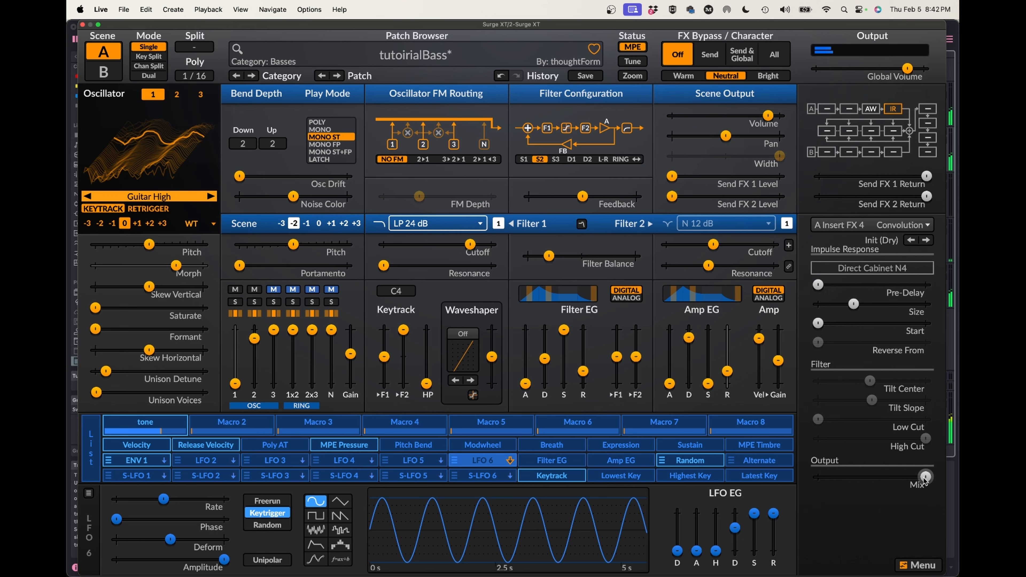
Switch the A Insert FX 4 convolution to the factory Deacy 4 cabinet impulse response, and bring its Mix down to 0%.
left_click(870, 268)
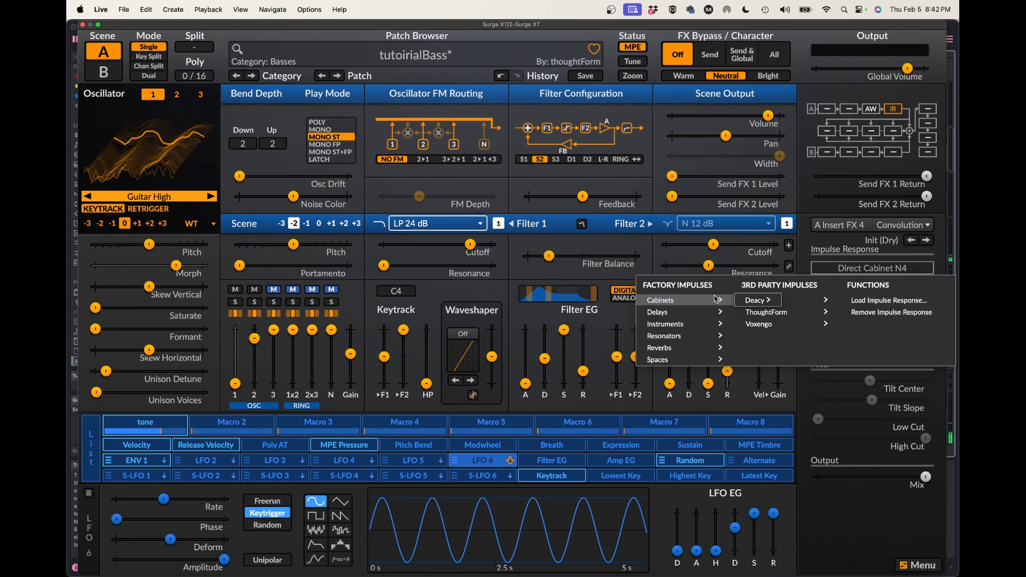
mouse_move(748, 301)
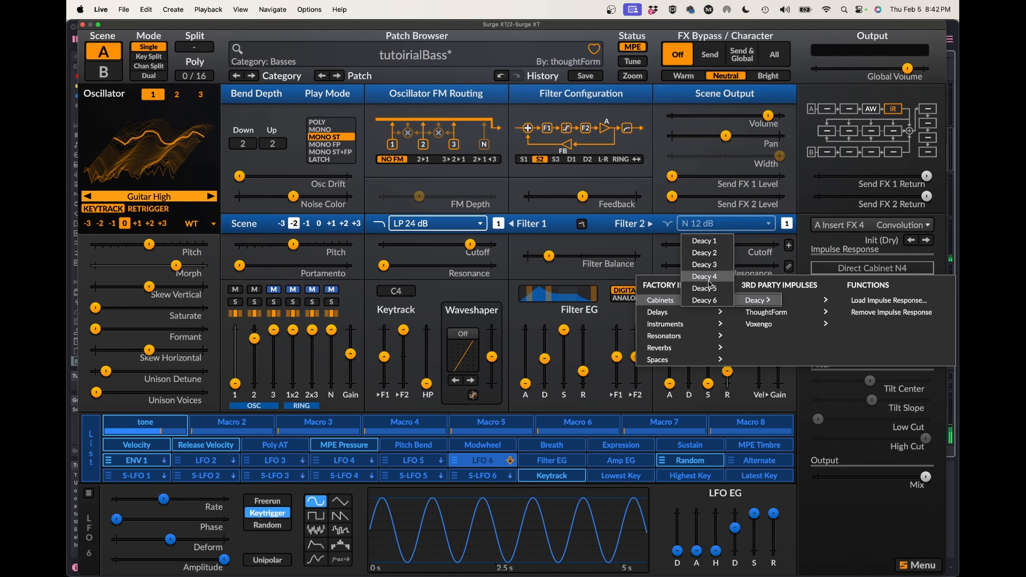
left_click(710, 283)
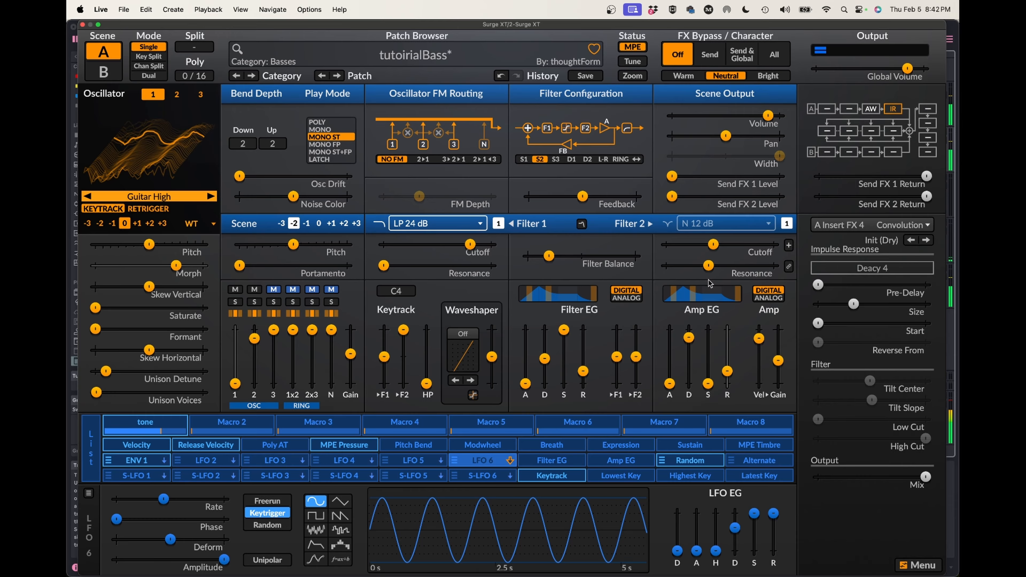
left_click_drag(926, 477, 850, 477)
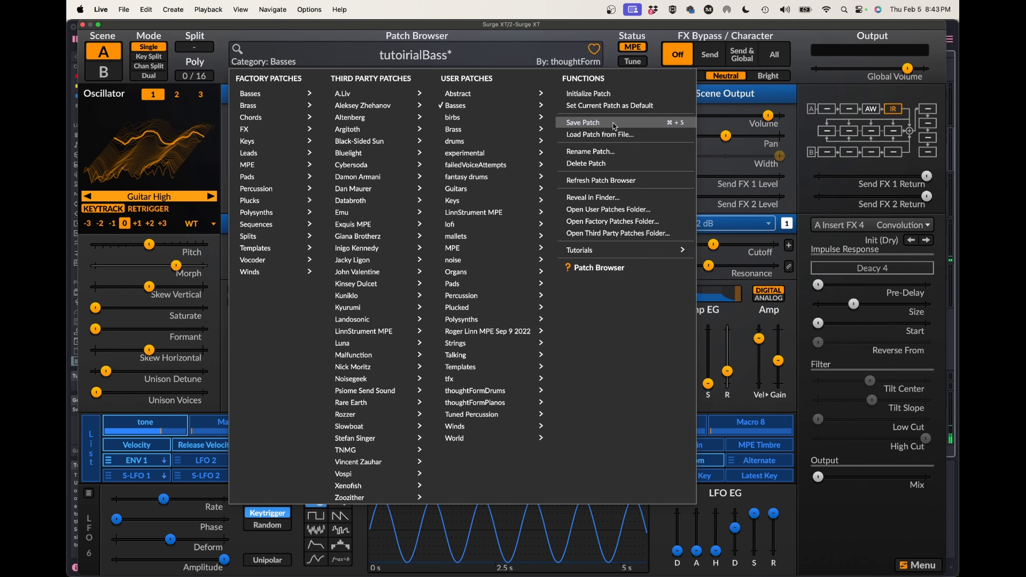
Load the Duduk II patch from the user's LinnStrument MPE patches and reset its Amp Gain to the default.
mouse_move(493, 276)
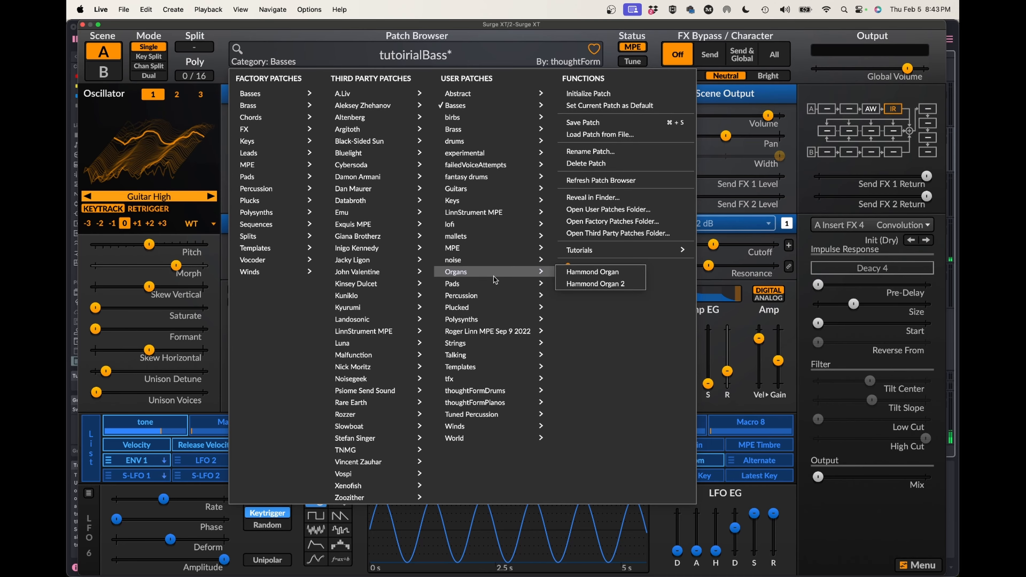
mouse_move(500, 215)
left_click(627, 273)
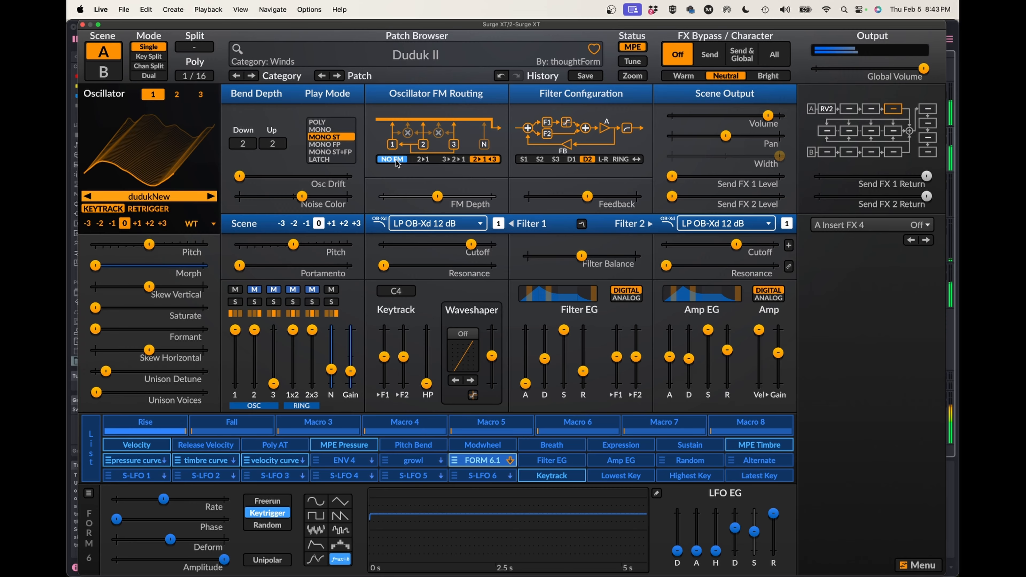
double_click(780, 359)
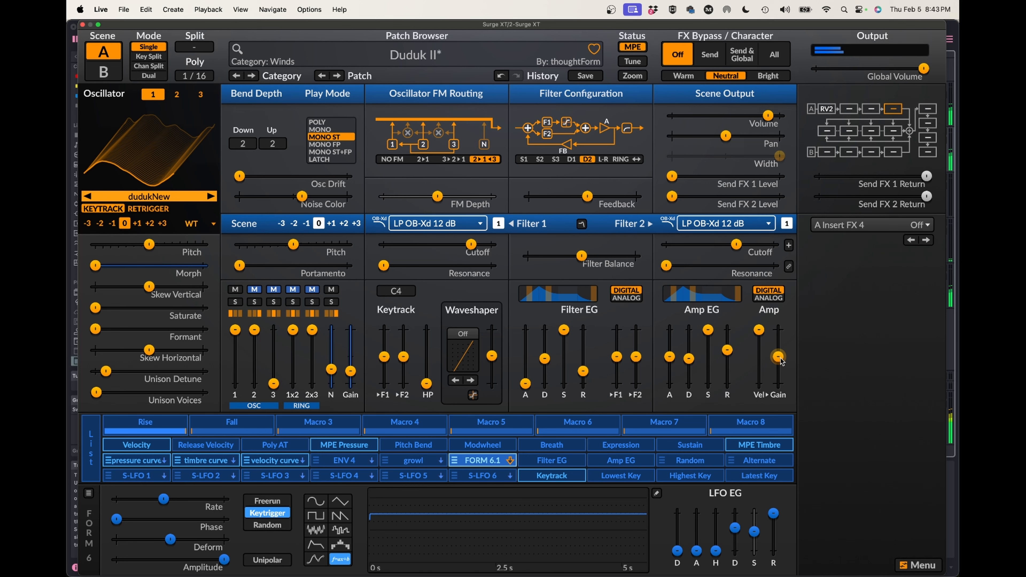
Replace the Reverb 2 in A Insert FX 1 with a Convolution effect using the Init (Dry) preset.
left_click(826, 109)
left_click(860, 224)
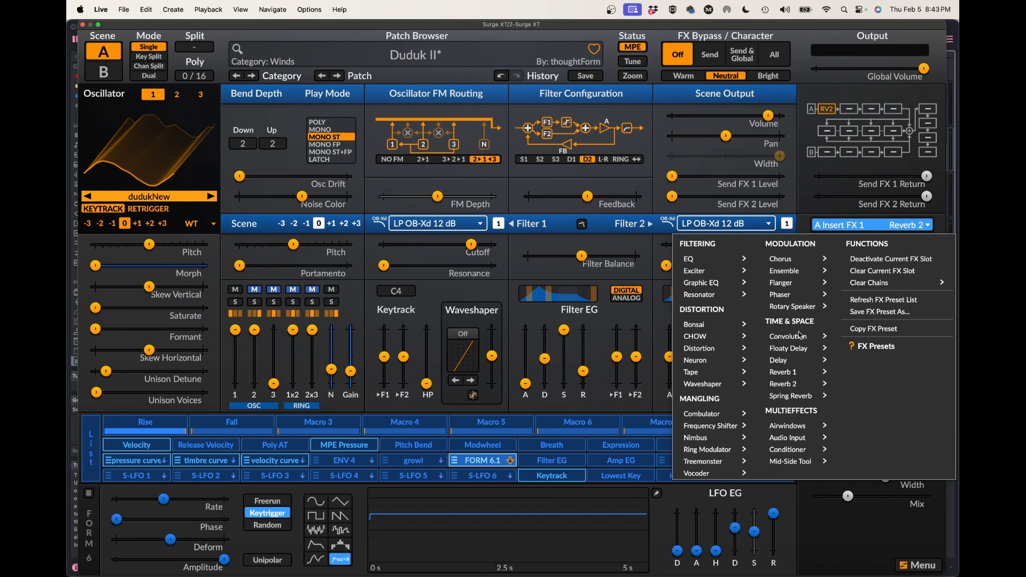
mouse_move(804, 336)
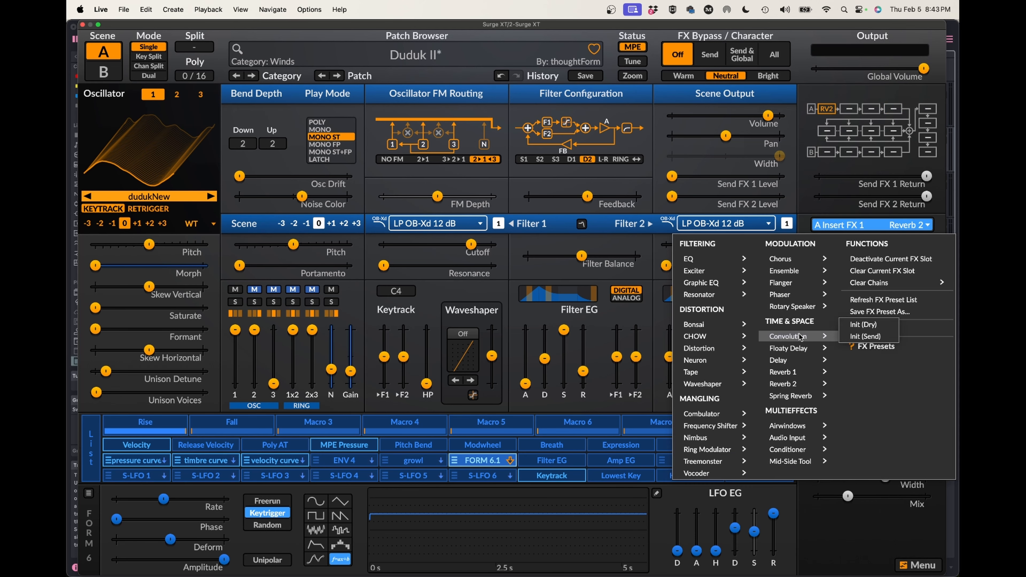
left_click(871, 328)
Load the Airwindows Giant Cave impulse response into the convolution, lower its Mix to about a quarter and reduce its Size.
left_click(848, 268)
mouse_move(771, 303)
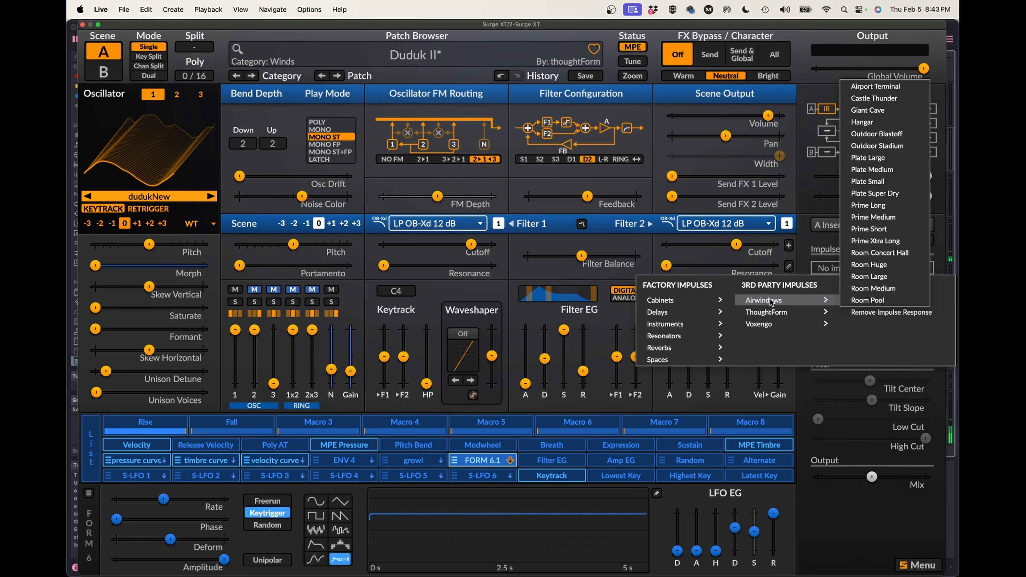
left_click(878, 111)
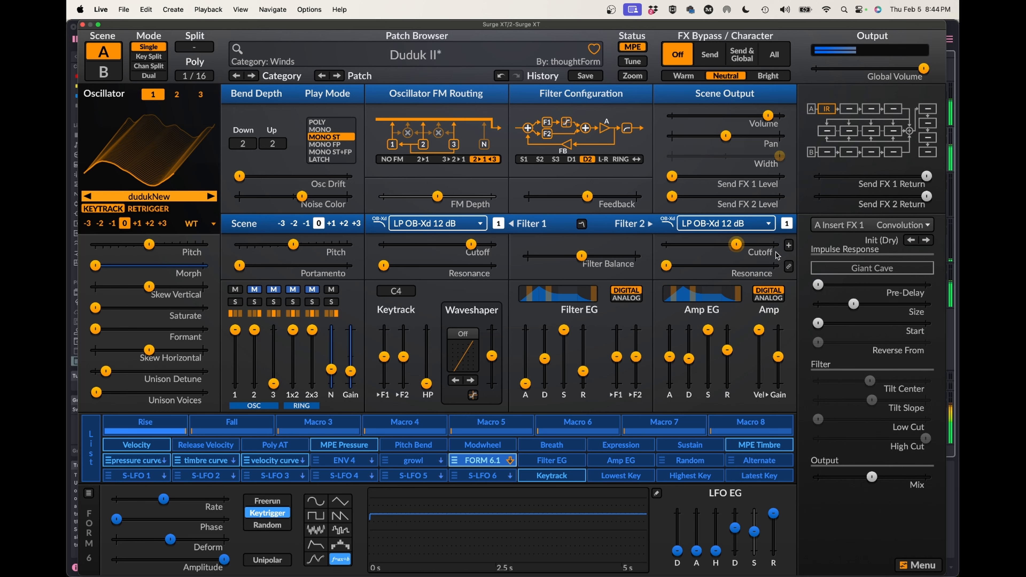
left_click_drag(872, 477, 844, 477)
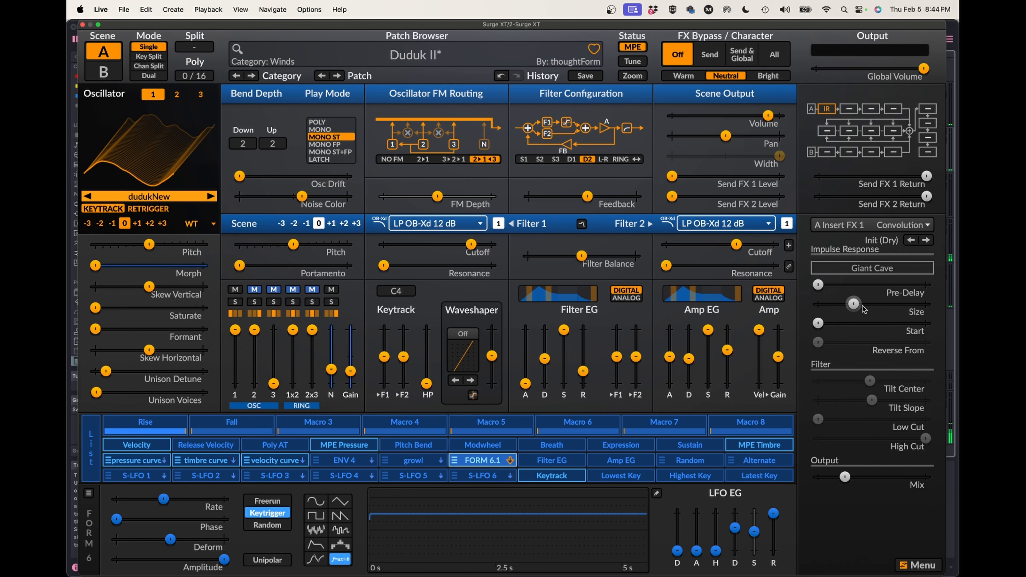
left_click_drag(853, 304, 838, 304)
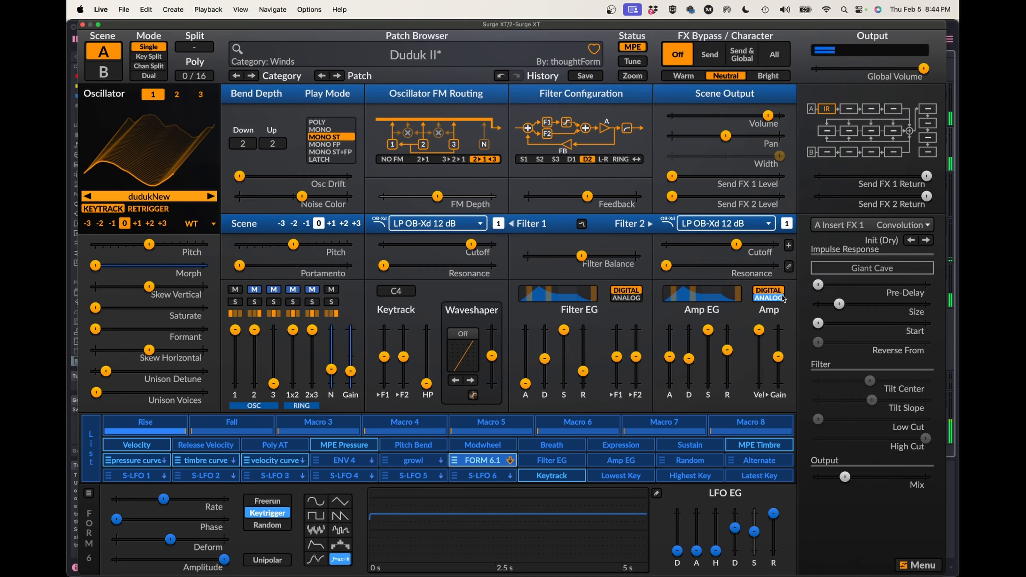
Switch the A Insert FX 1 convolution to the Airwindows Castle Thunder impulse response and reset its Size to the default.
left_click(880, 271)
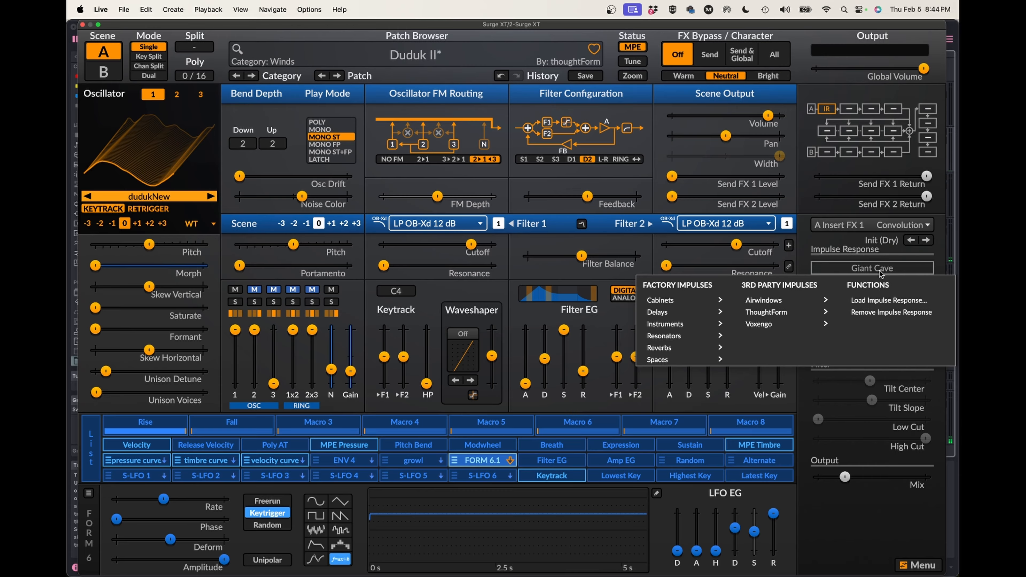
mouse_move(804, 302)
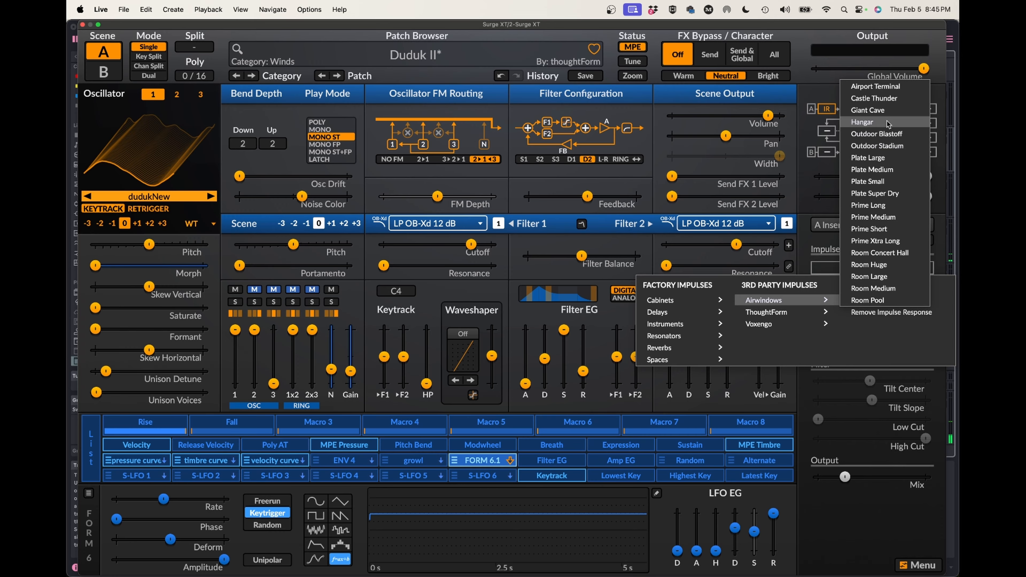
left_click(887, 109)
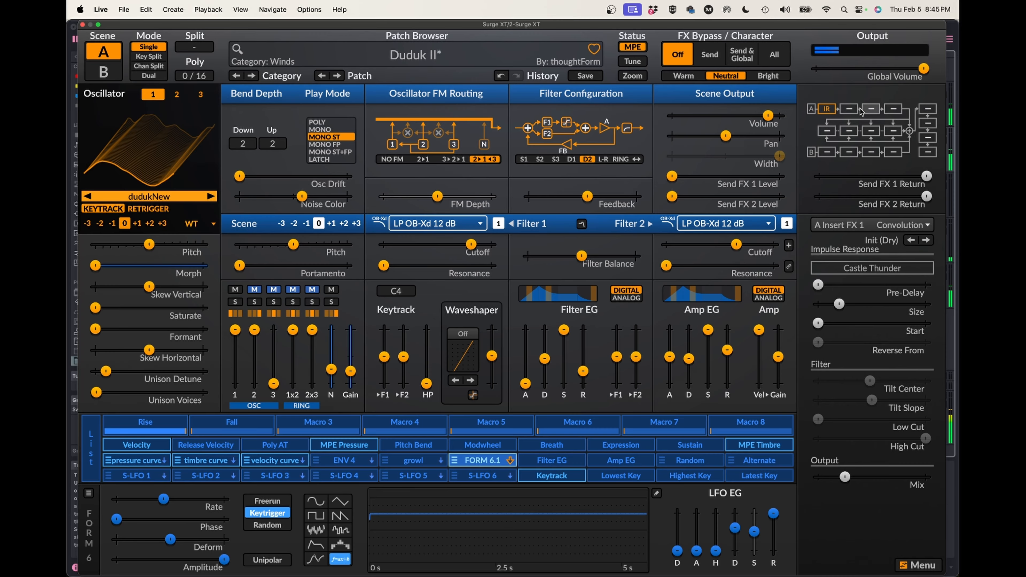
double_click(838, 304)
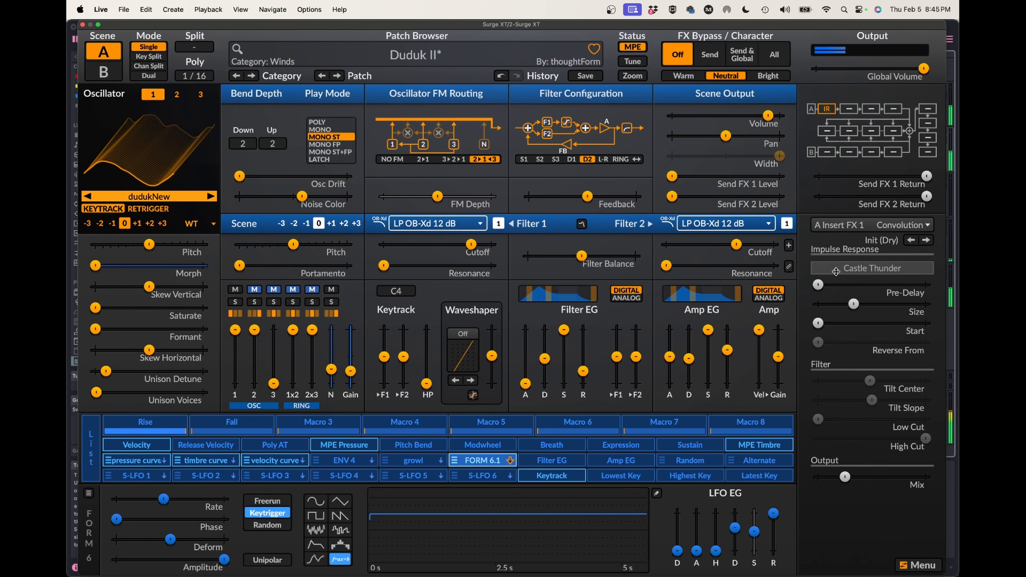
Switch the A Insert FX 1 convolution to Voxengo's Small Prehistoric Cave impulse response.
left_click(851, 271)
mouse_move(773, 324)
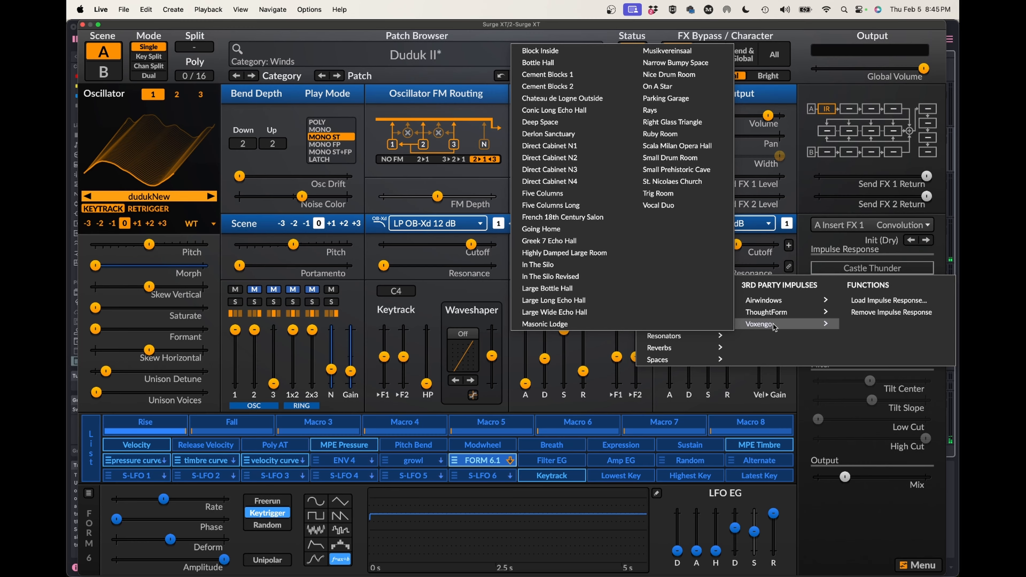
left_click(693, 174)
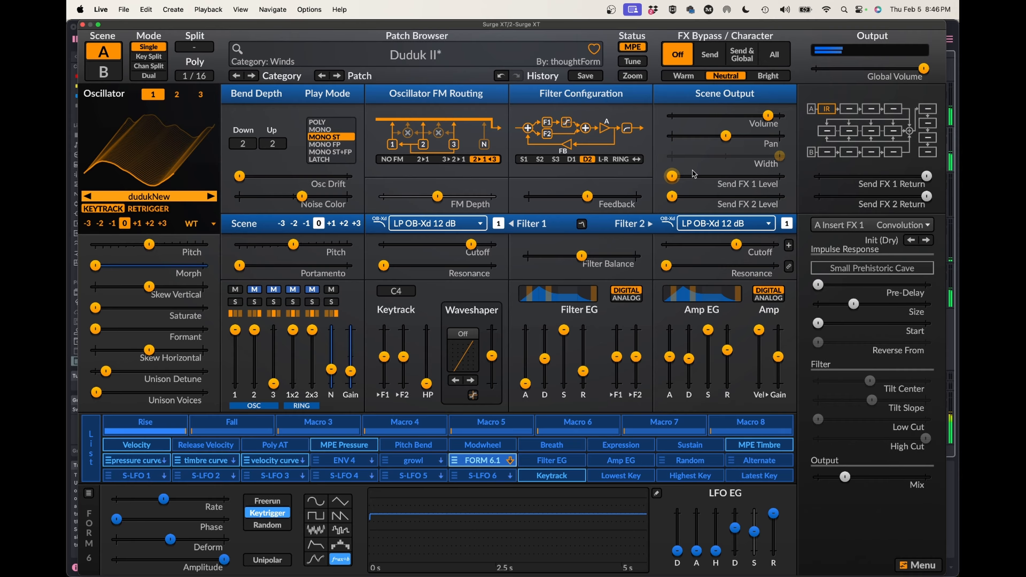
Load the factory Deacy 4 cabinet impulse response into the A Insert FX 1 convolution and raise its Mix to maximum.
left_click(824, 268)
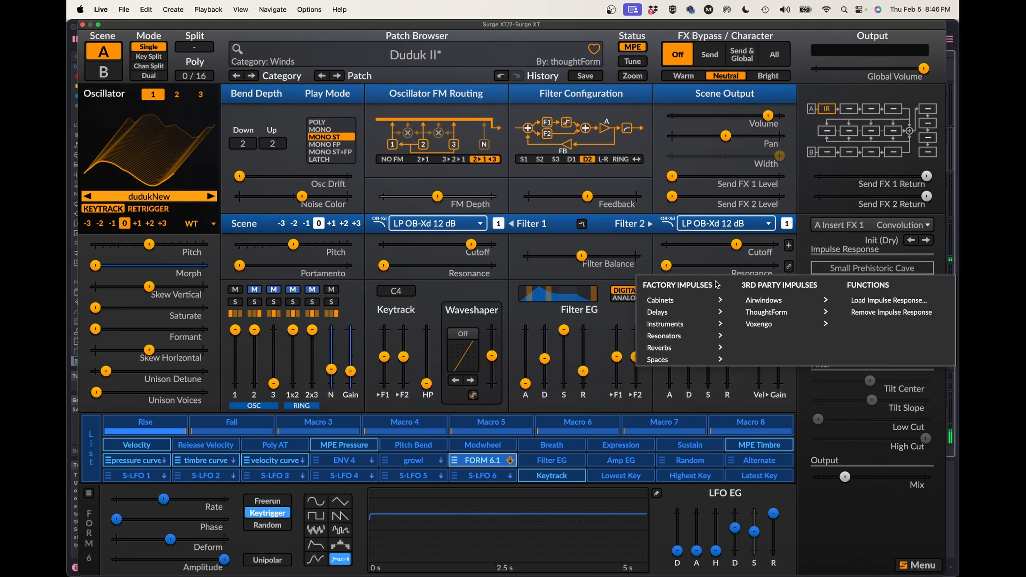
mouse_move(783, 313)
mouse_move(698, 300)
mouse_move(750, 300)
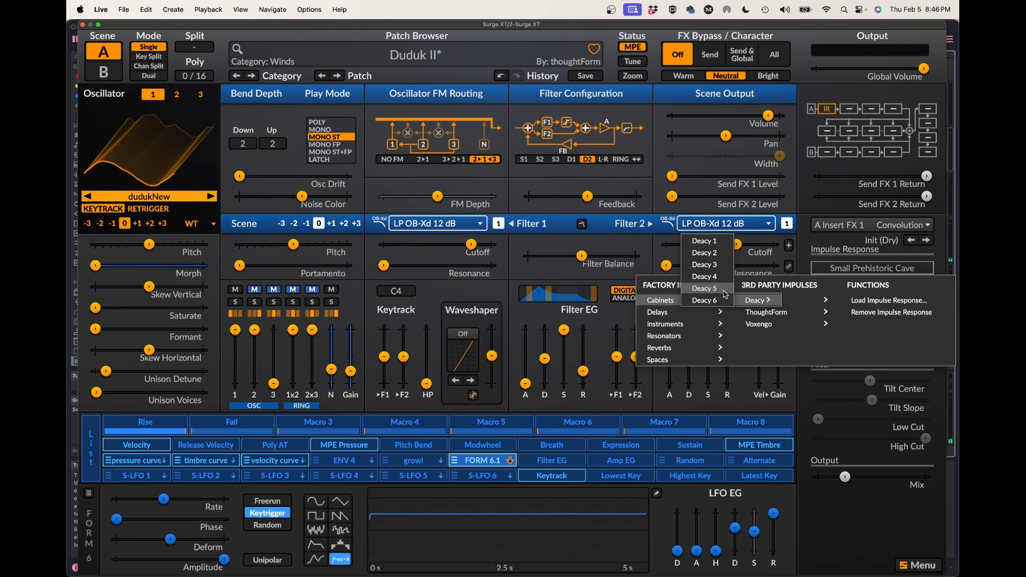
left_click(705, 277)
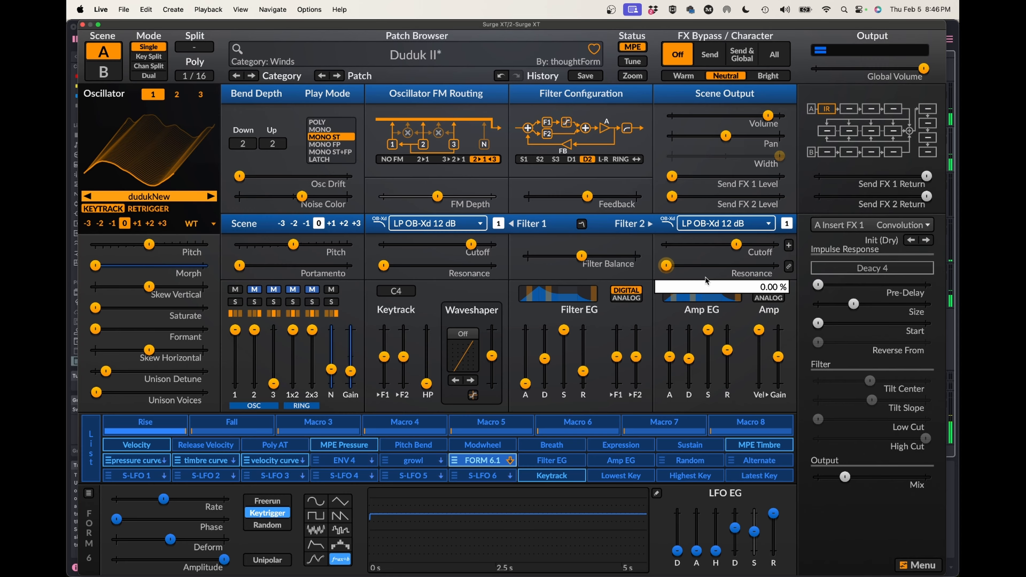
left_click_drag(845, 477, 925, 478)
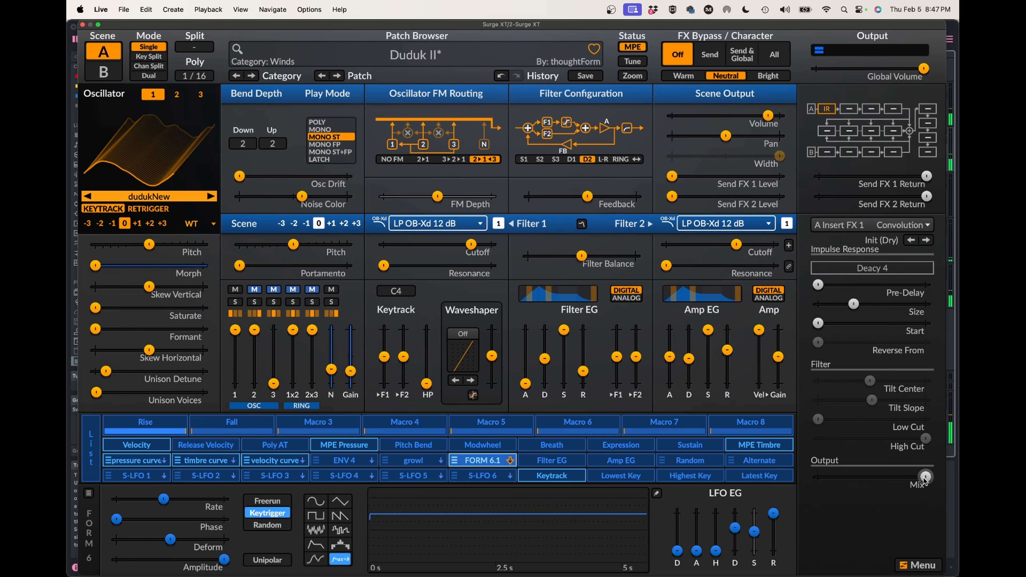
Move the convolution to A Insert FX 2 and load a Distortion effect with the Overdrive preset into A Insert FX 1.
left_click_drag(831, 112, 849, 110)
left_click(856, 225)
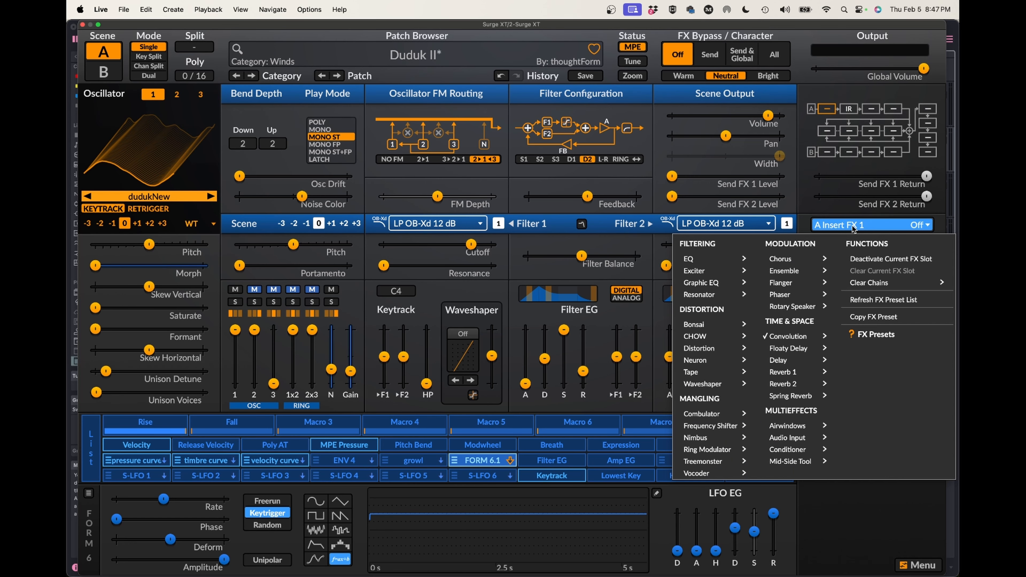
left_click(772, 416)
Lower the Global Volume to -18.95 dB and reduce the Send FX 2 Return level.
left_click_drag(924, 68, 883, 68)
mouse_move(881, 69)
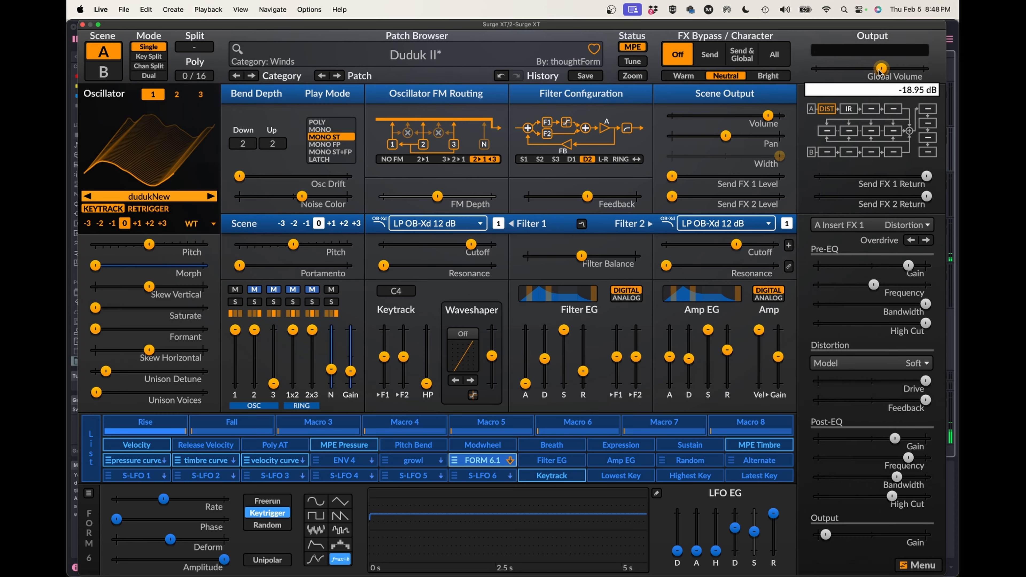
left_click_drag(849, 193, 827, 193)
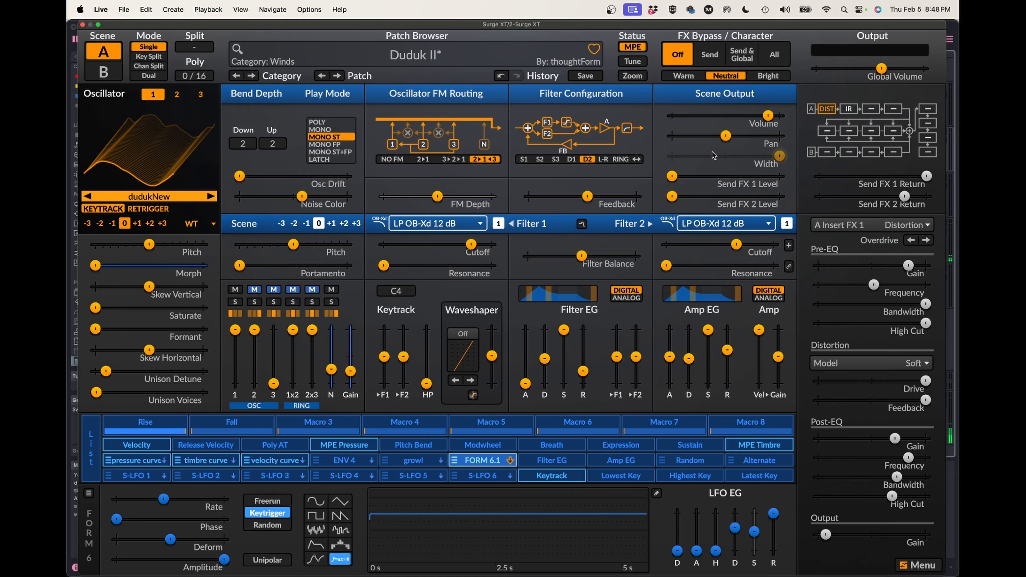
left_click(863, 227)
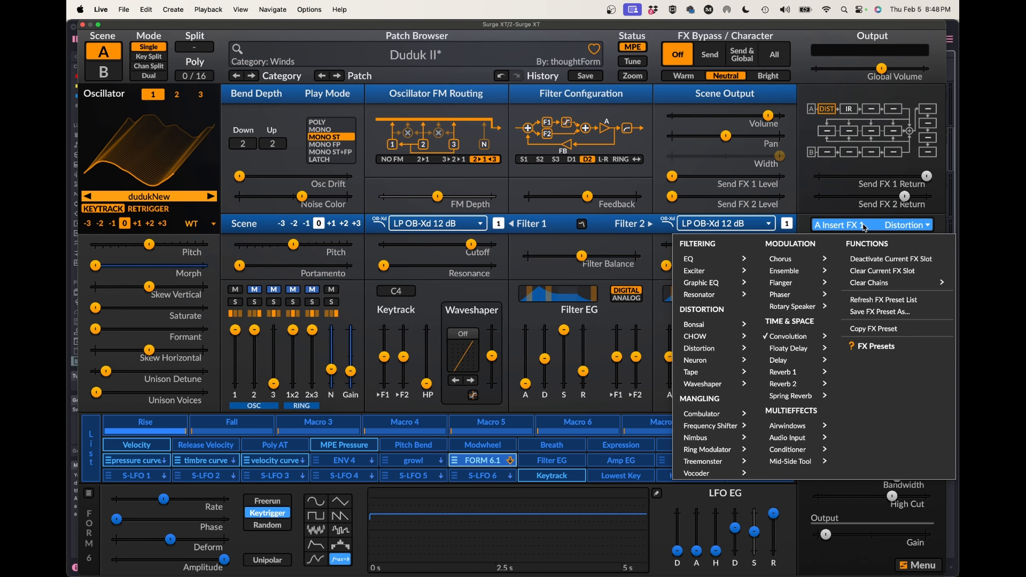
left_click(514, 250)
mouse_move(541, 252)
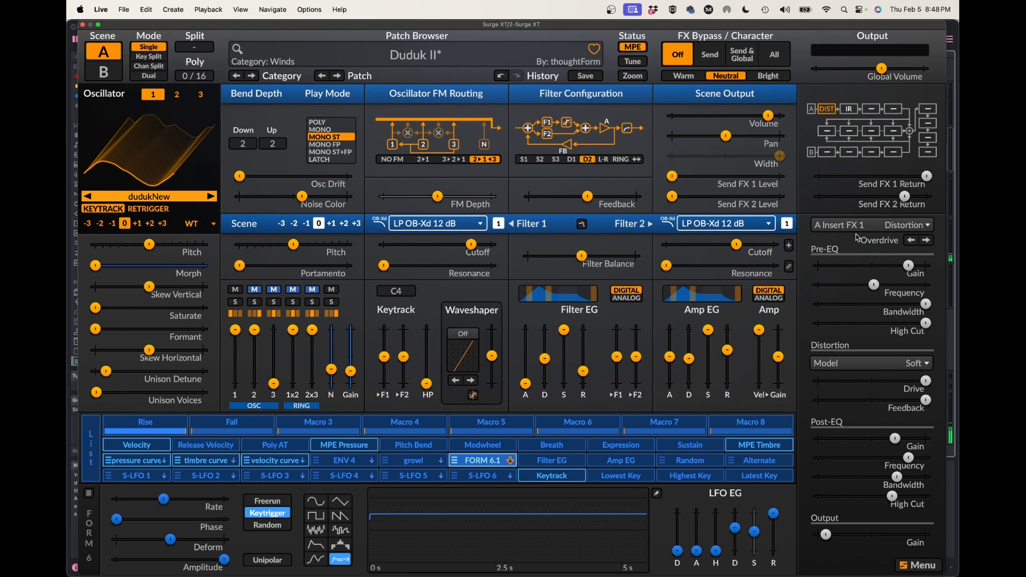
mouse_move(866, 257)
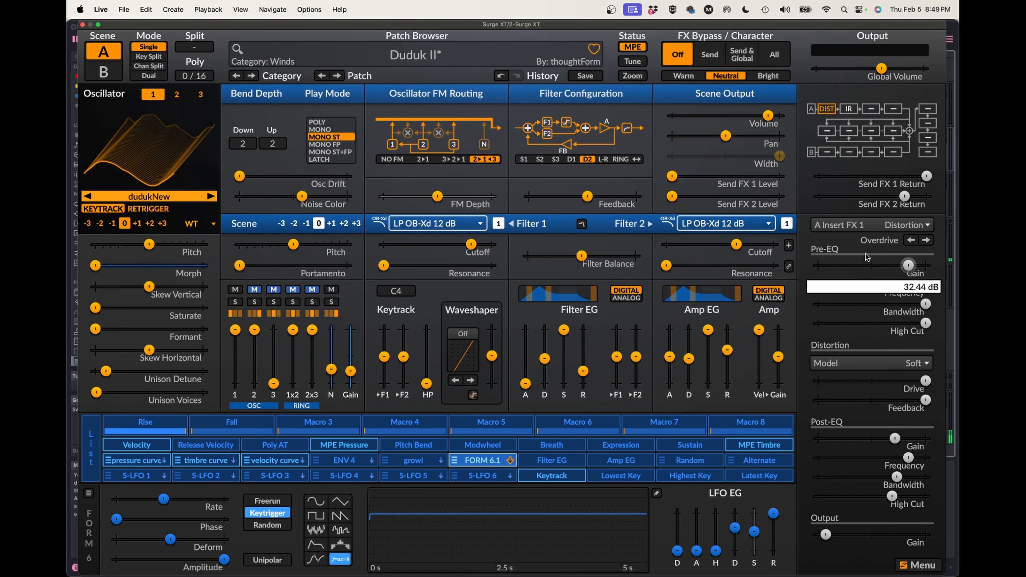